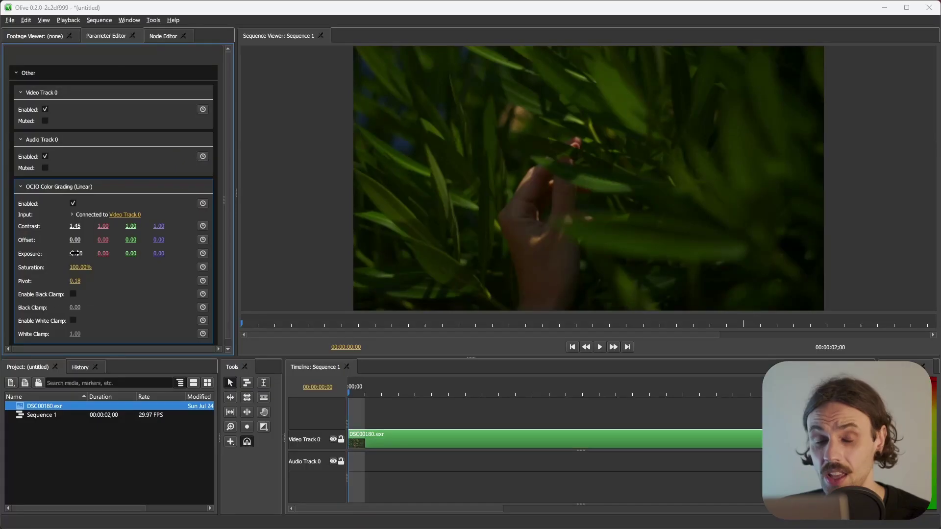
Step: Lower Olive's exposure to -1.10, then download the sobotka/AgX GitHub repository as a ZIP
{"action": "left_click_drag", "start_coordinate": [103, 253], "coordinate": [658, 246]}
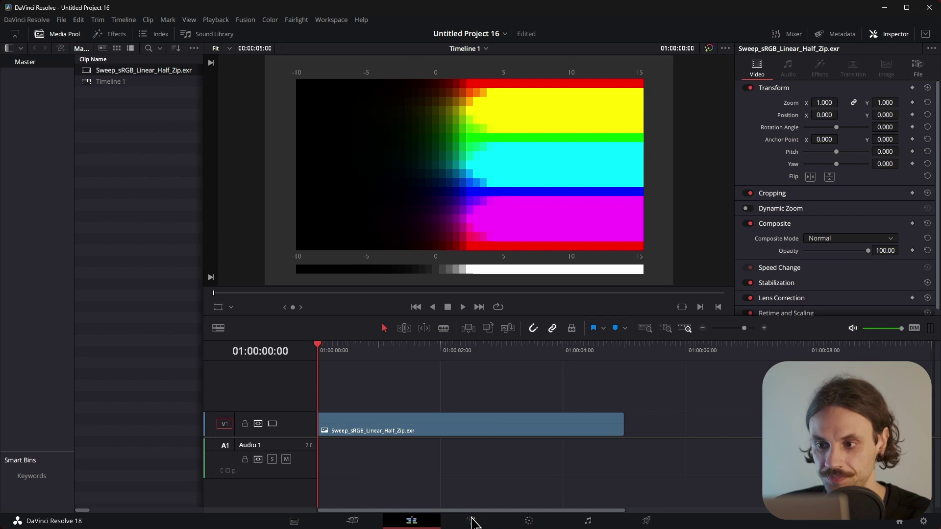
{"action": "left_click", "coordinate": [470, 521]}
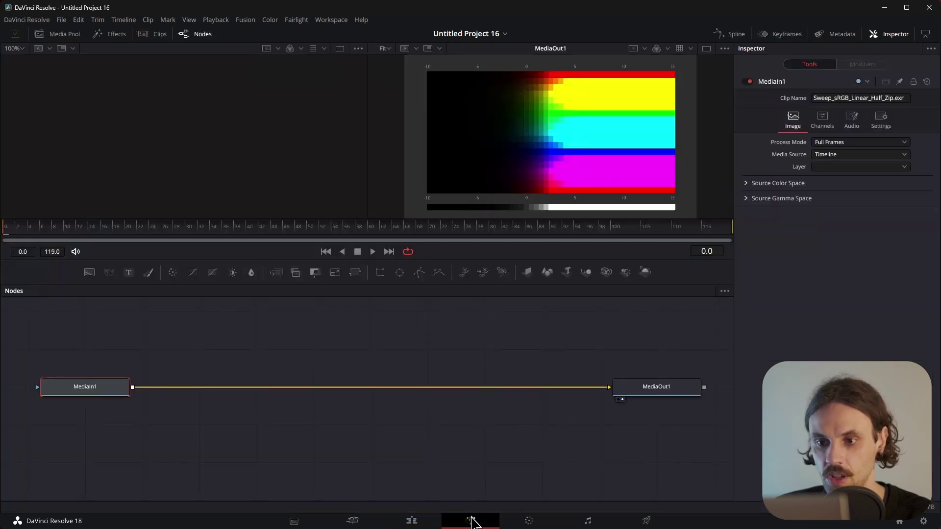
{"action": "key", "text": "alt+Tab"}
{"action": "key", "text": "ctrl+shift+Tab"}
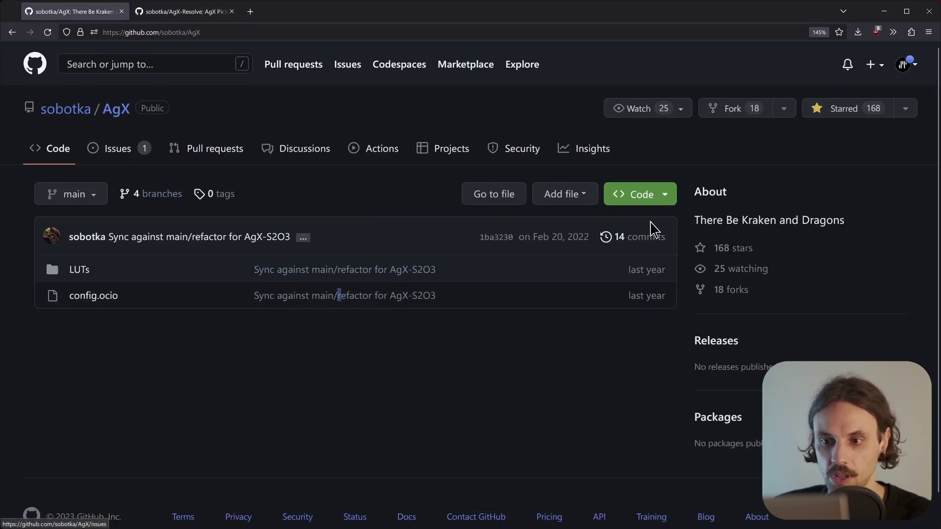
{"action": "left_click", "coordinate": [641, 195]}
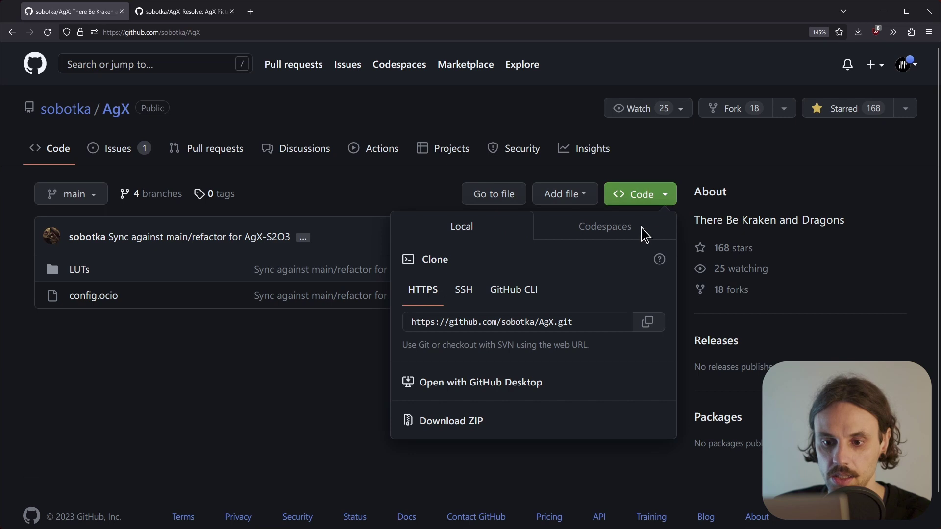
{"action": "left_click", "coordinate": [487, 420]}
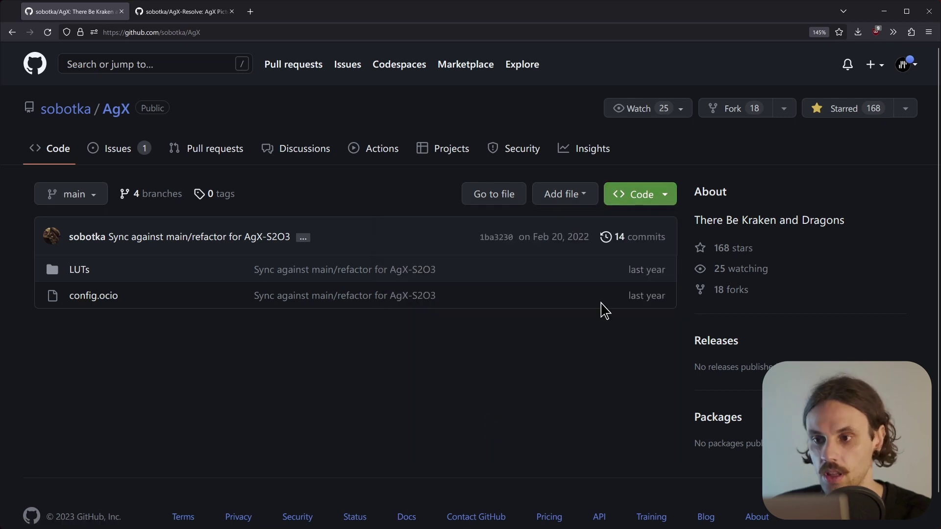
Step: Extract AgX-main(1).zip on the desktop and open its folder, moving the window to the left
{"action": "left_click", "coordinate": [884, 11]}
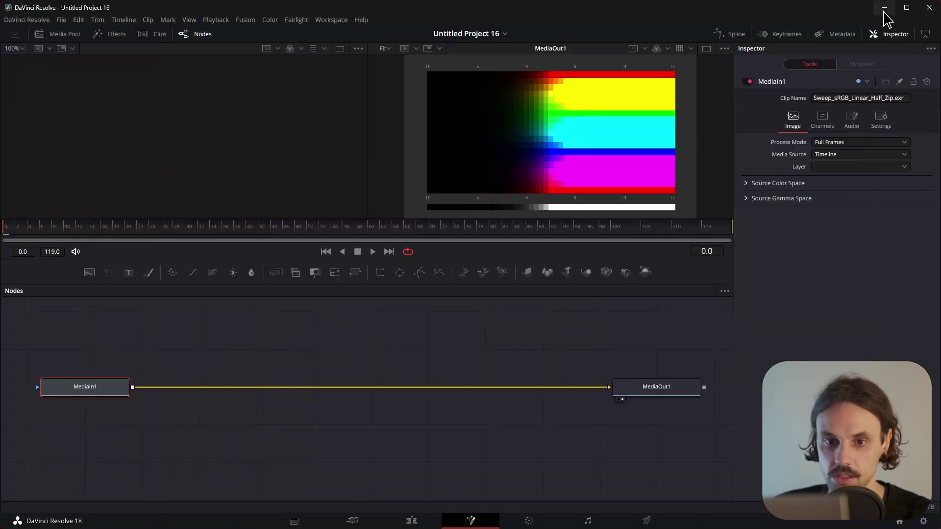
{"action": "left_click", "coordinate": [884, 9]}
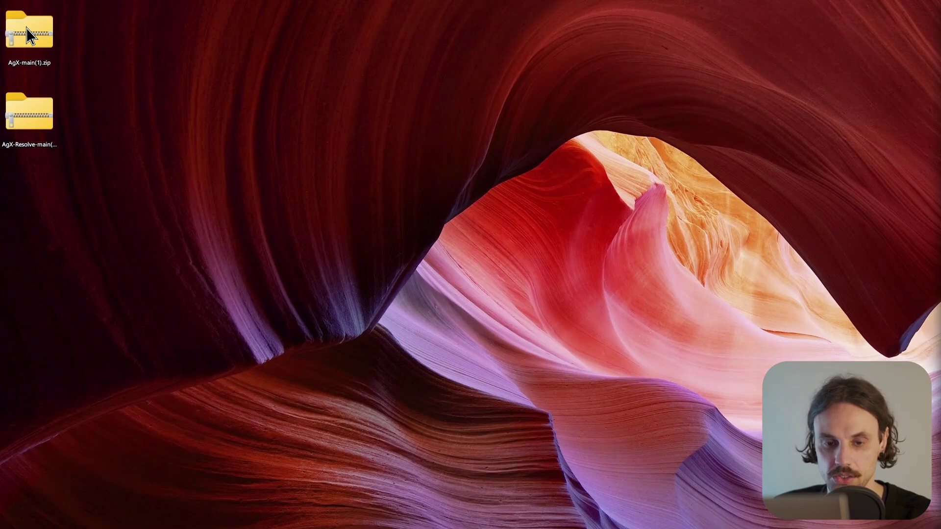
{"action": "double_click", "coordinate": [32, 202]}
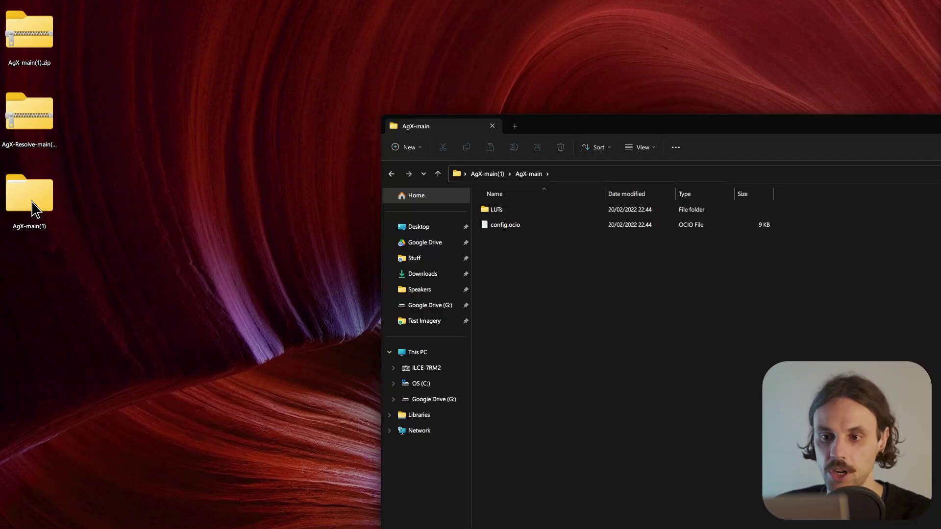
{"action": "left_click_drag", "start_coordinate": [600, 128], "coordinate": [405, 147]}
{"action": "left_click_drag", "start_coordinate": [351, 300], "coordinate": [286, 210]}
{"action": "left_click_drag", "start_coordinate": [891, 147], "coordinate": [797, 111]}
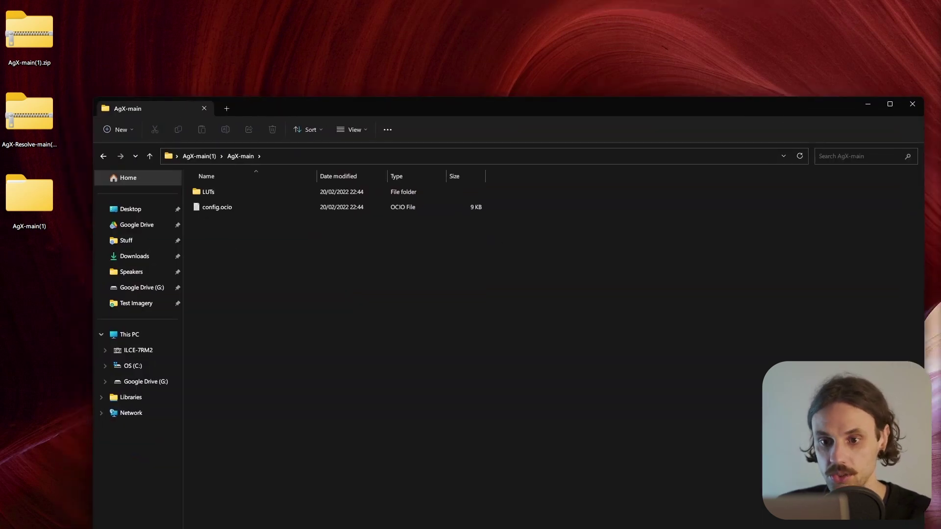
Step: Add an OCIO Colorspace node in Fusion and wire it between MediaIn1 and MediaOut1
{"action": "left_click", "coordinate": [913, 104]}
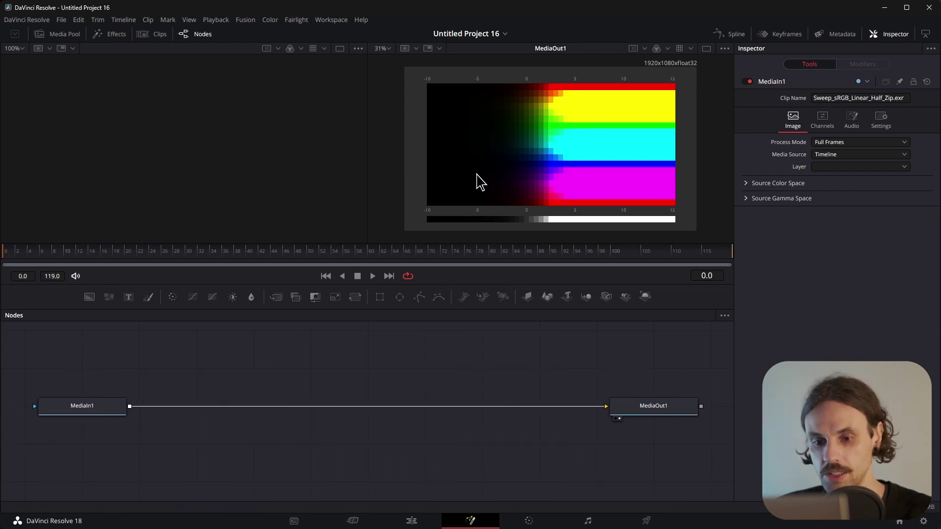
{"action": "left_click", "coordinate": [323, 381]}
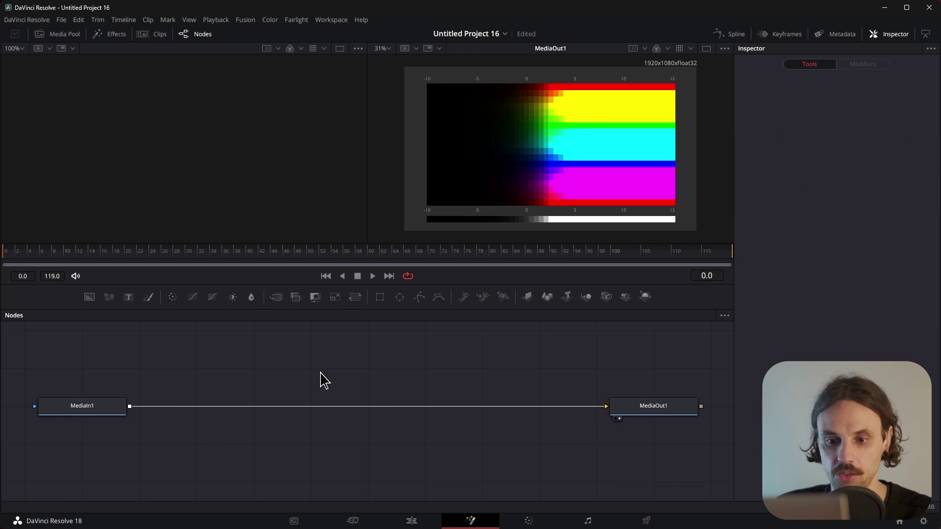
{"action": "right_click", "coordinate": [323, 381]}
{"action": "mouse_move", "coordinate": [315, 344]}
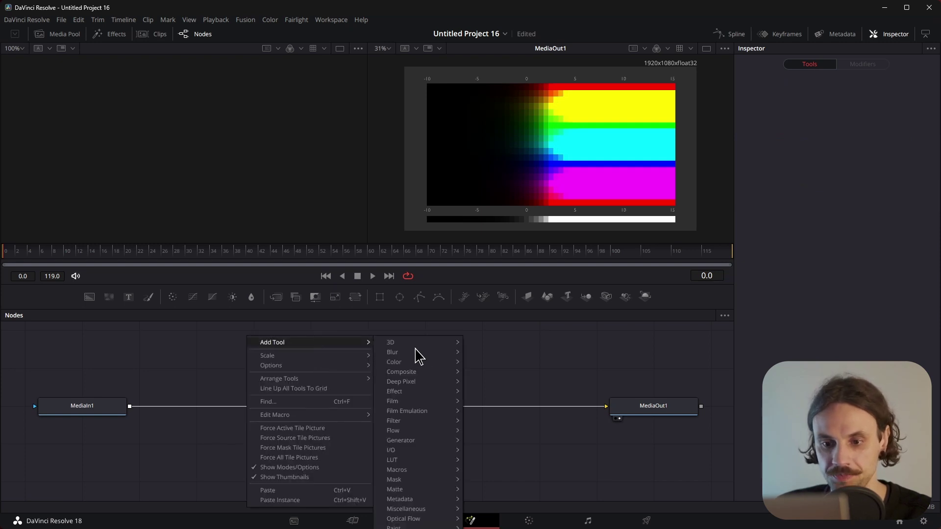
{"action": "mouse_move", "coordinate": [422, 364]}
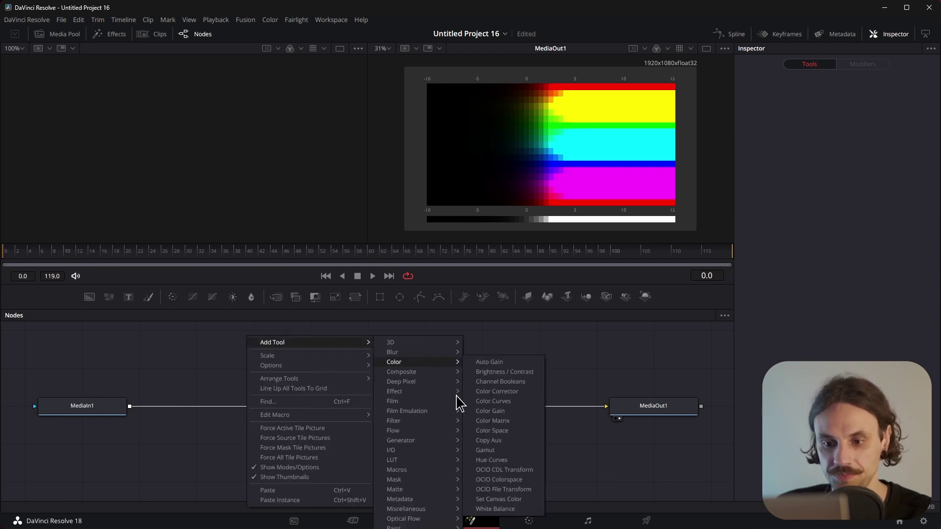
{"action": "left_click", "coordinate": [532, 480]}
{"action": "left_click_drag", "start_coordinate": [343, 370], "coordinate": [377, 405]}
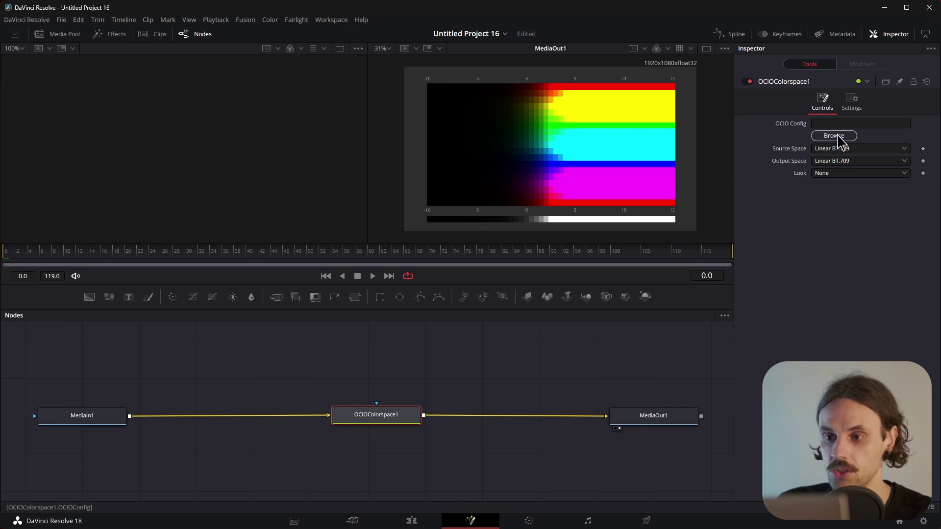
Step: Load config.ocio from Desktop > AgX-main(1) > AgX-main into the OCIOColorspace1 node
{"action": "left_click", "coordinate": [834, 136]}
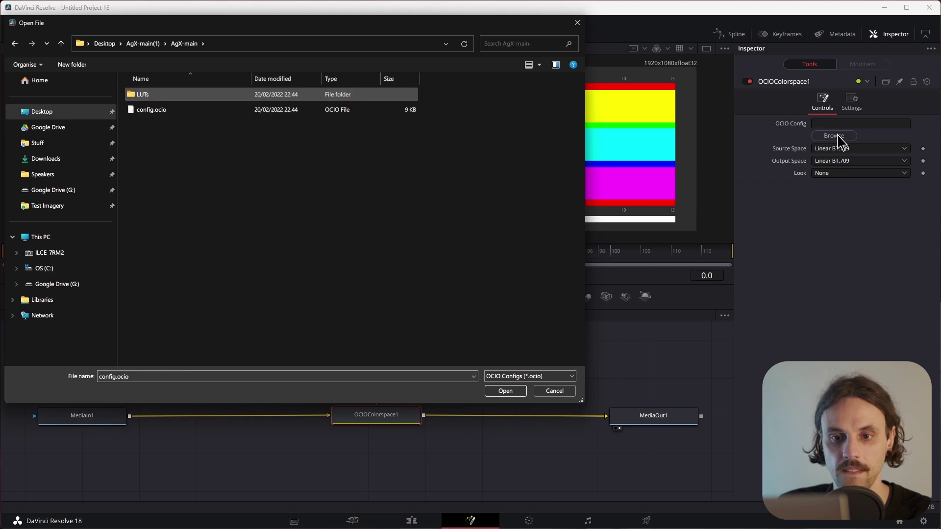
{"action": "double_click", "coordinate": [158, 111]}
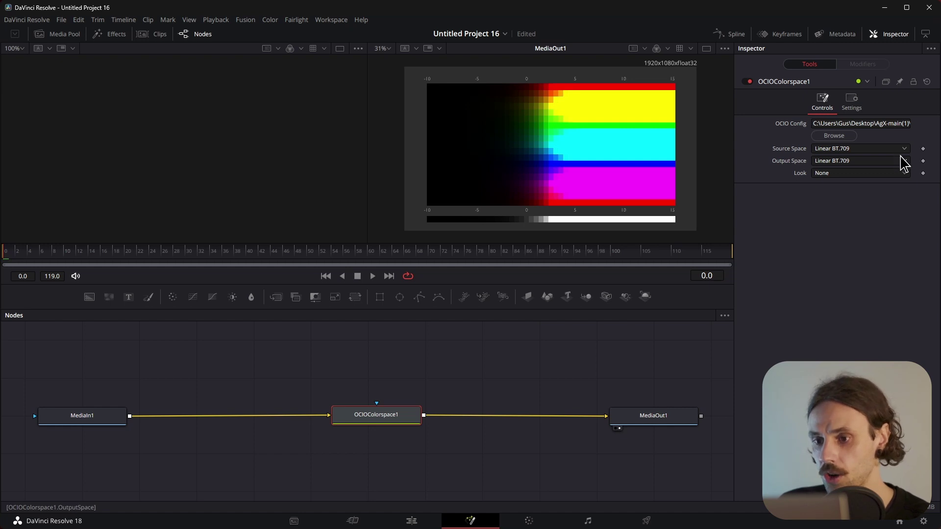
Step: Set the OCIO node's Output Space to AgX Base and view the result on the Color page
{"action": "left_click", "coordinate": [905, 161]}
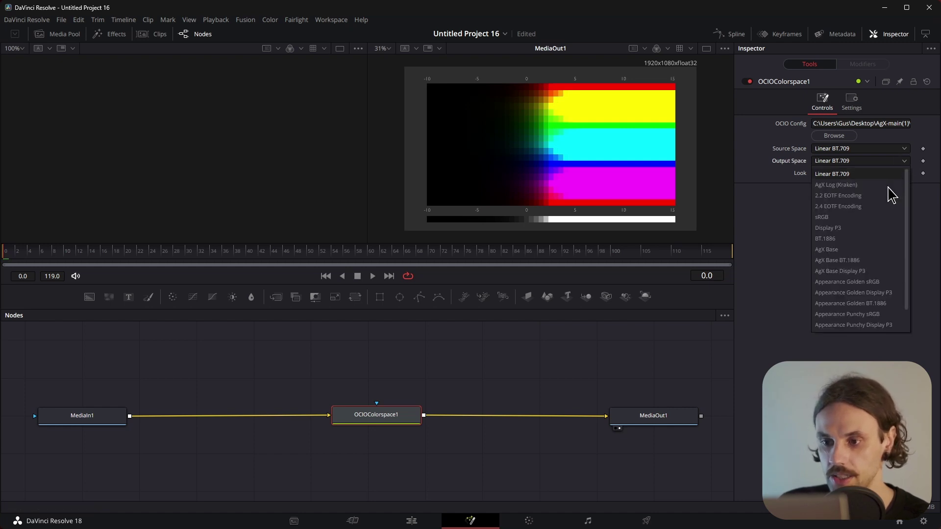
{"action": "left_click", "coordinate": [852, 254]}
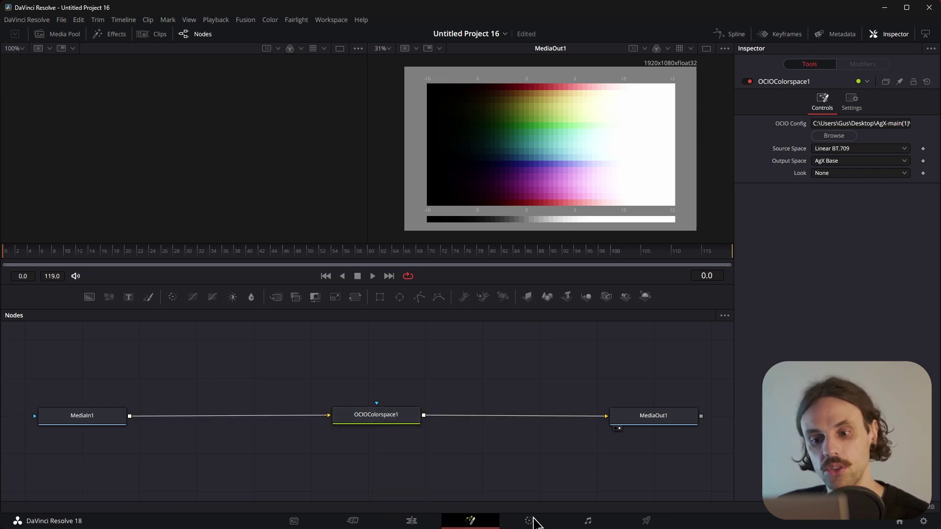
{"action": "left_click", "coordinate": [530, 521]}
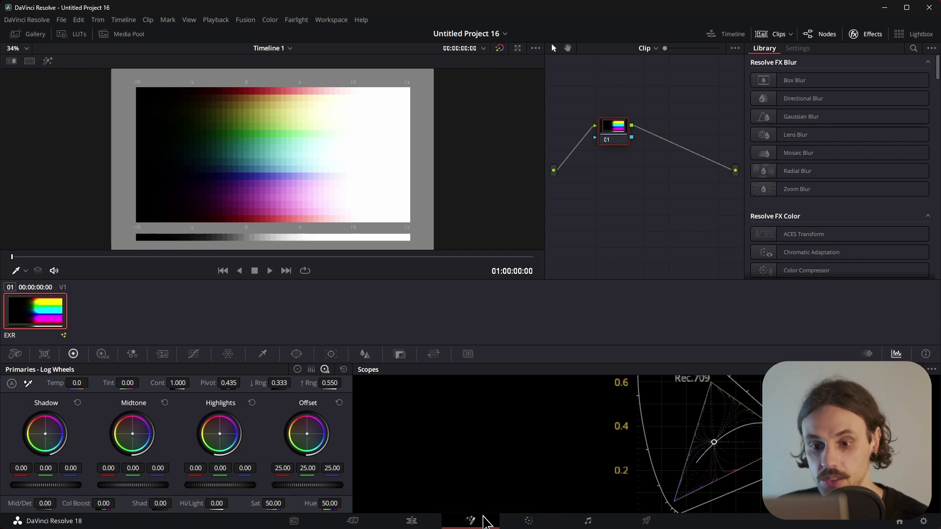
{"action": "left_click", "coordinate": [484, 521]}
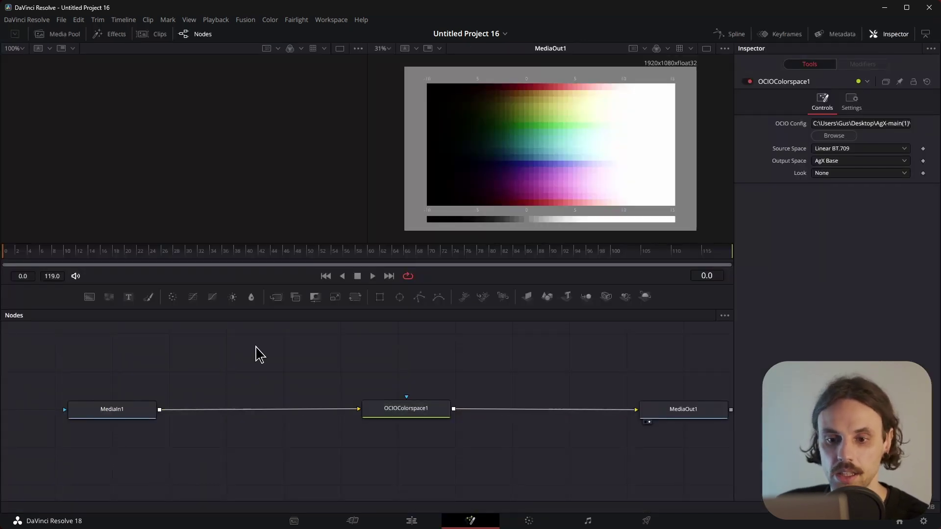
{"action": "right_click", "coordinate": [256, 346]}
{"action": "mouse_move", "coordinate": [256, 348]}
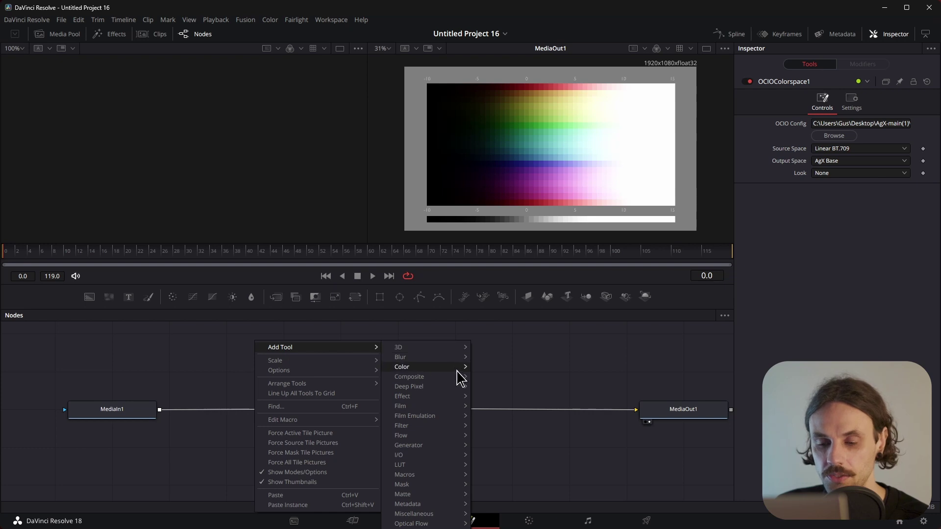
{"action": "mouse_move", "coordinate": [458, 367]}
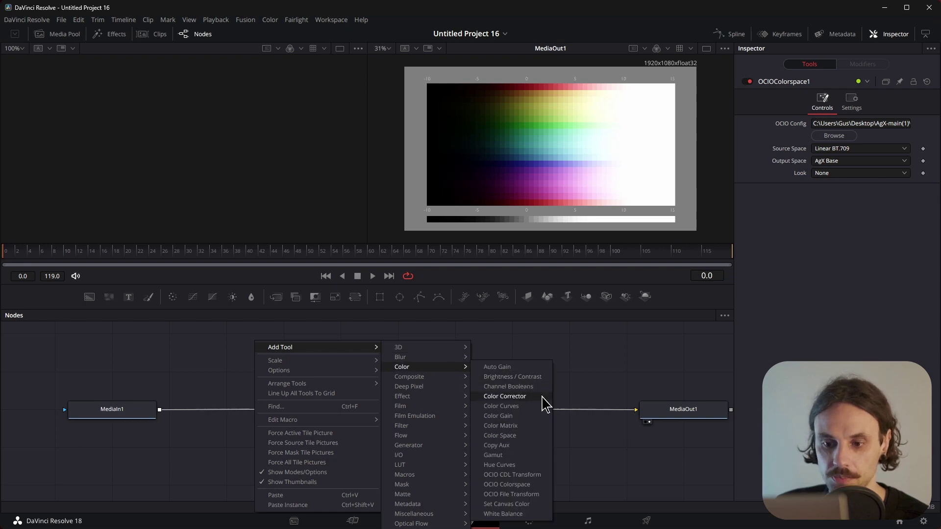
{"action": "key", "text": "Escape"}
{"action": "left_click", "coordinate": [192, 297]}
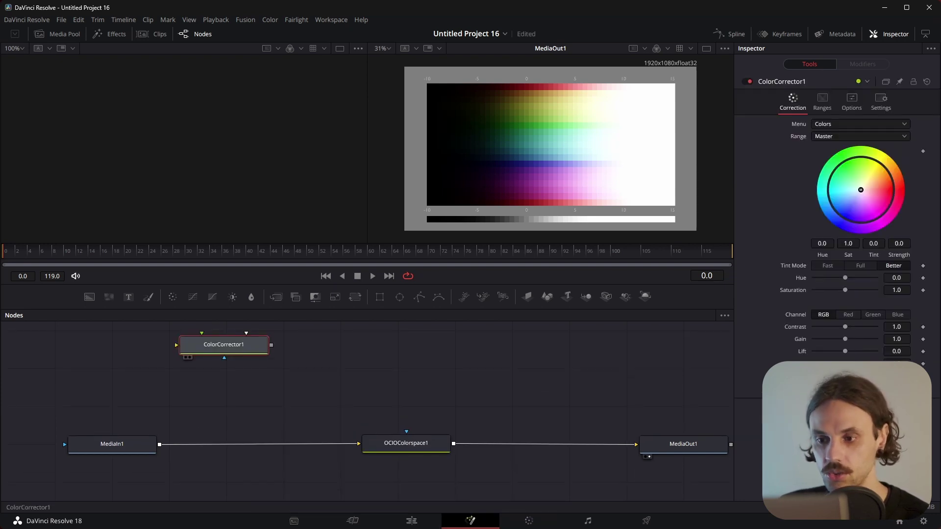
{"action": "left_click_drag", "start_coordinate": [222, 342], "coordinate": [304, 439]}
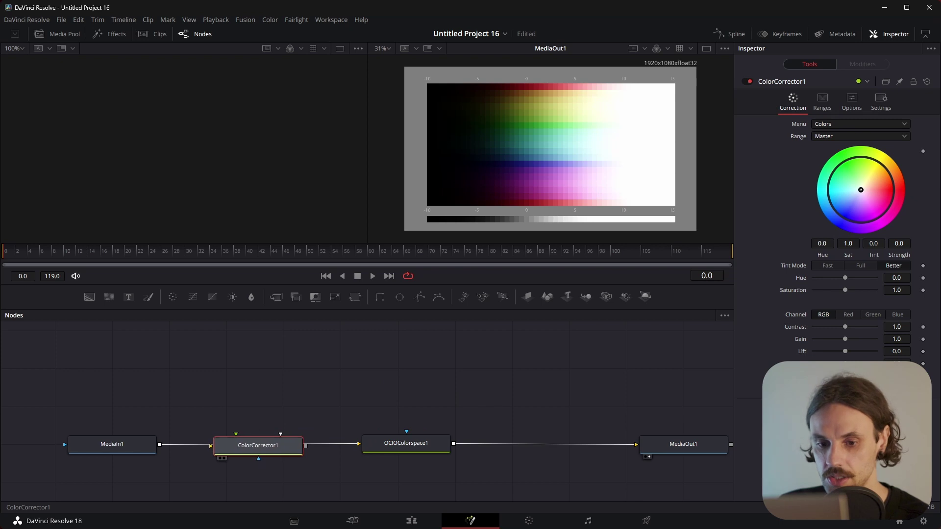
{"action": "mouse_move", "coordinate": [258, 445]}
{"action": "left_mouse_down"}
{"action": "mouse_move", "coordinate": [257, 427]}
{"action": "mouse_move", "coordinate": [258, 441]}
{"action": "left_mouse_up"}
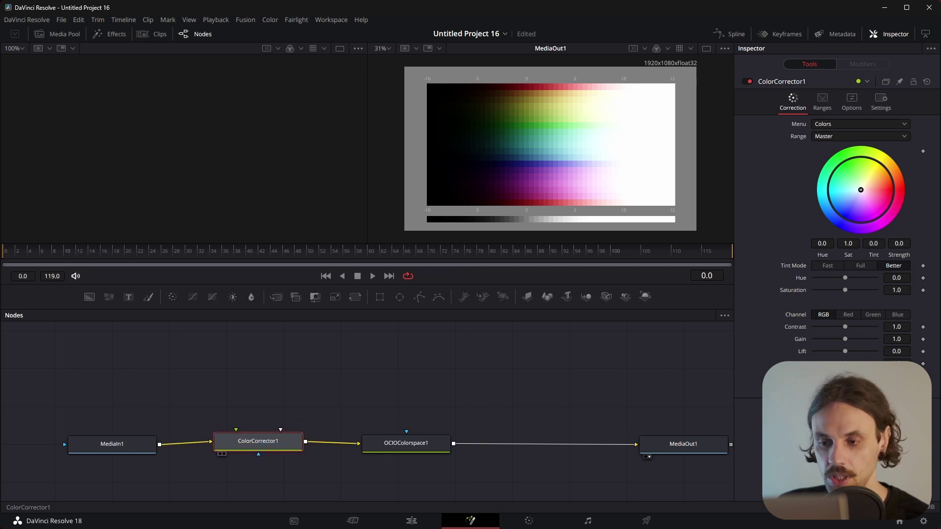
{"action": "left_click", "coordinate": [438, 448]}
{"action": "mouse_move", "coordinate": [258, 441]}
{"action": "left_mouse_down"}
{"action": "mouse_move", "coordinate": [290, 393]}
{"action": "mouse_move", "coordinate": [253, 440]}
{"action": "left_mouse_up"}
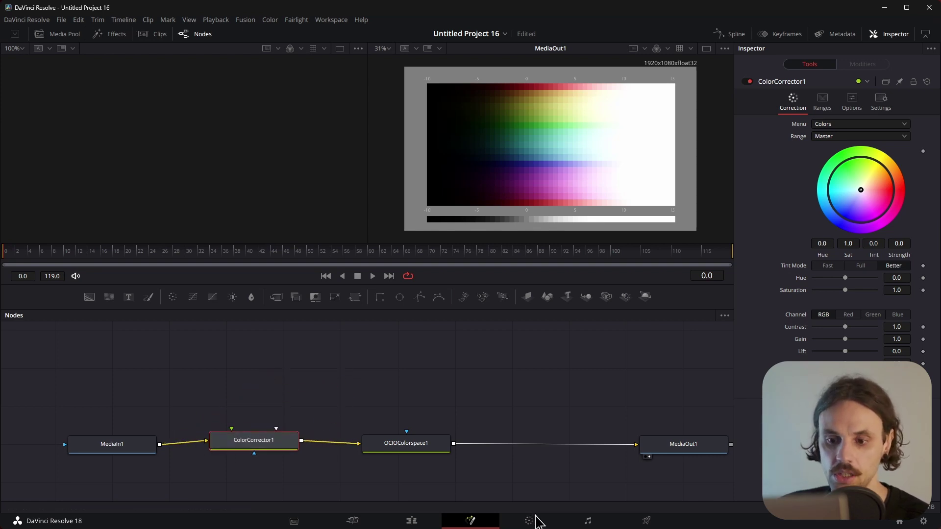
Step: Go to the Color page to see the sweep through the ColorCorrector and AgX OCIO chain
{"action": "left_click", "coordinate": [535, 519]}
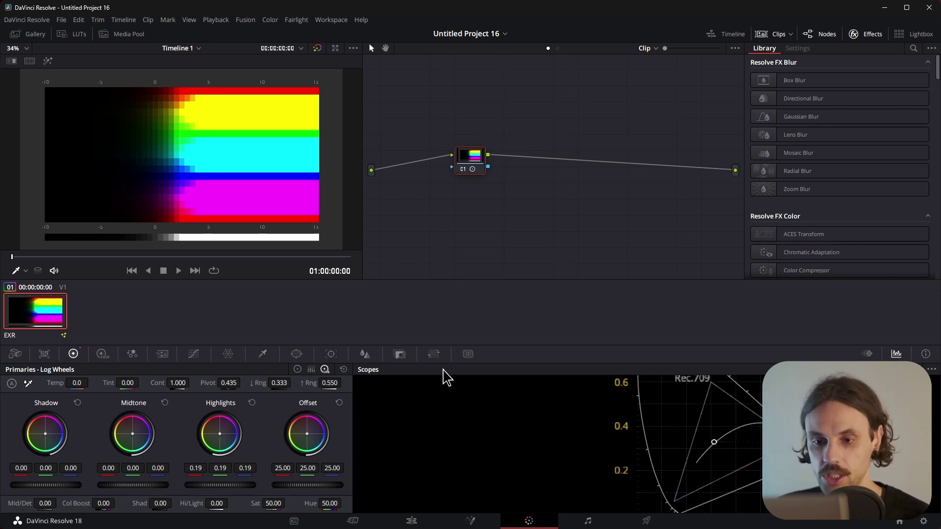
Step: Download the AgX-Resolve repository as a ZIP and open its extracted AgX-Resolve-main folder
{"action": "key", "text": "alt+Tab"}
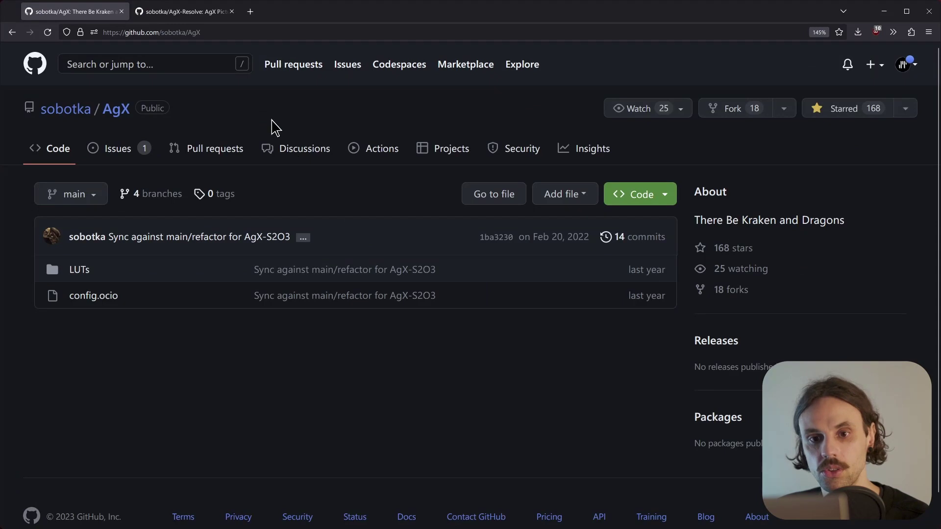
{"action": "left_click", "coordinate": [201, 19]}
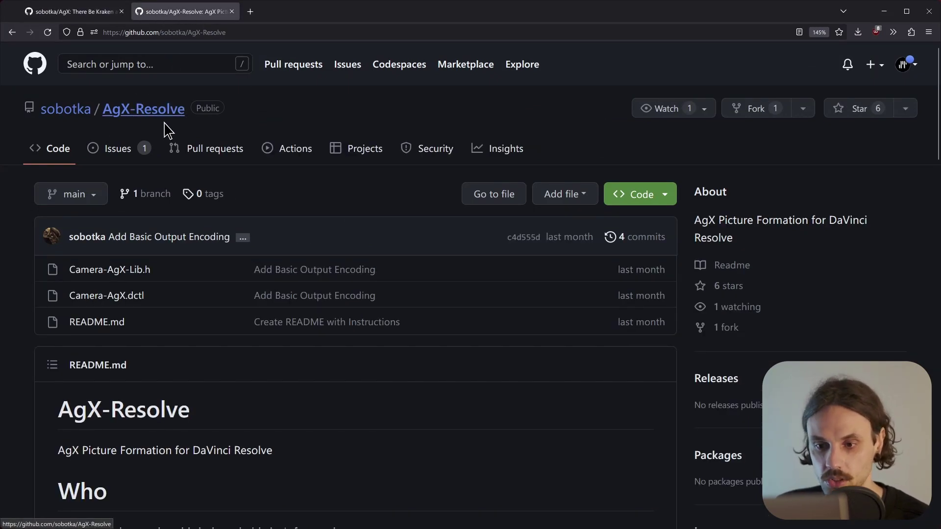
{"action": "left_click", "coordinate": [621, 195]}
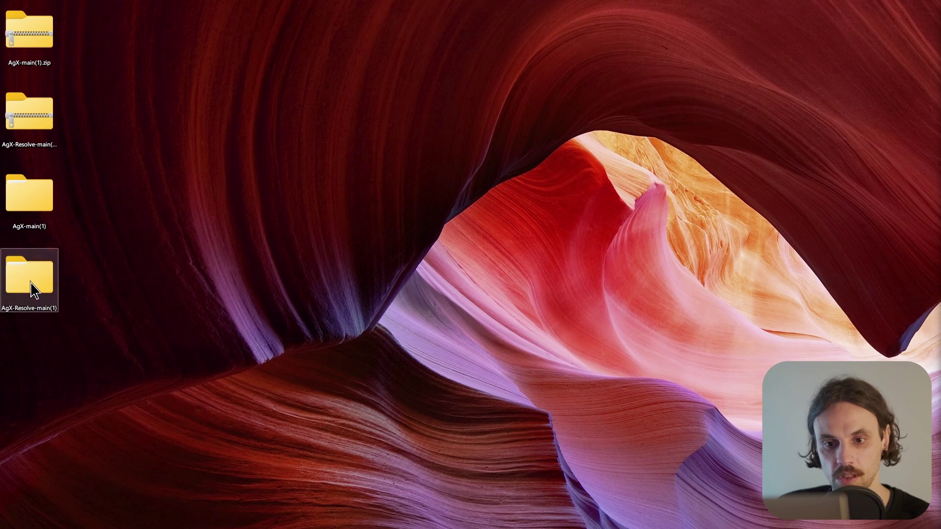
{"action": "double_click", "coordinate": [32, 286]}
{"action": "double_click", "coordinate": [262, 197]}
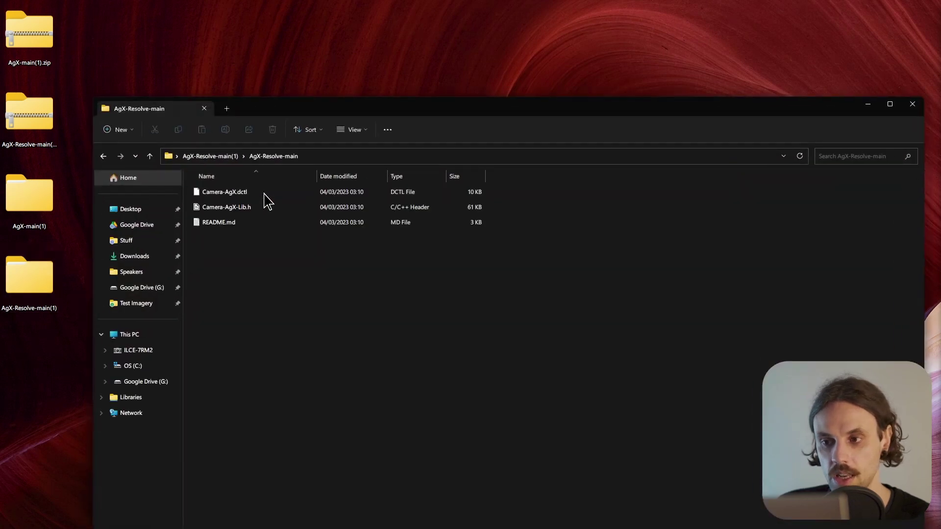
{"action": "left_click_drag", "start_coordinate": [543, 106], "coordinate": [542, 48]}
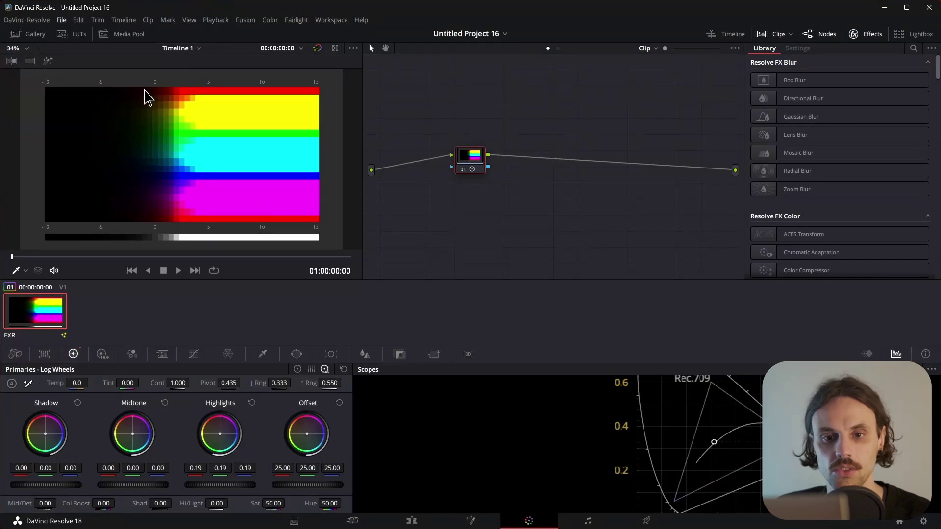
Step: Open Resolve's LUT folder from Project Settings > Color Management
{"action": "left_click", "coordinate": [62, 20]}
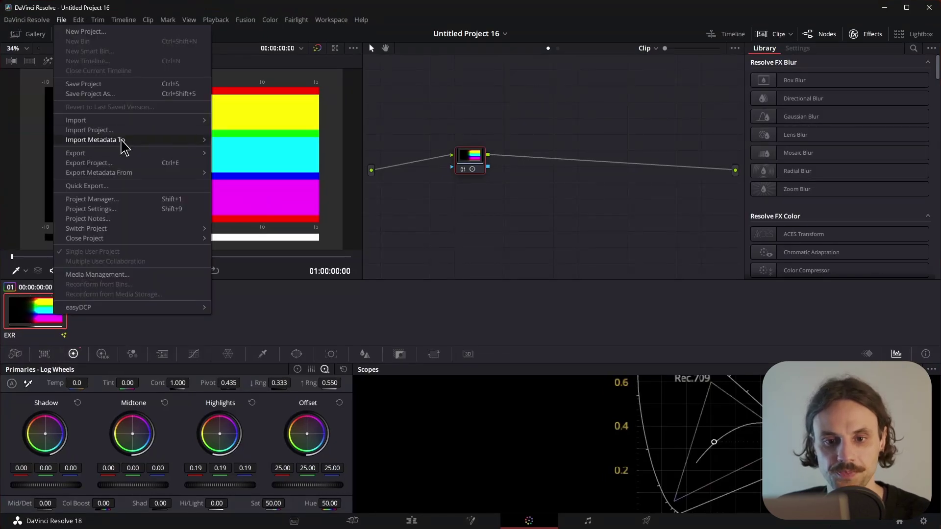
{"action": "left_click", "coordinate": [98, 209]}
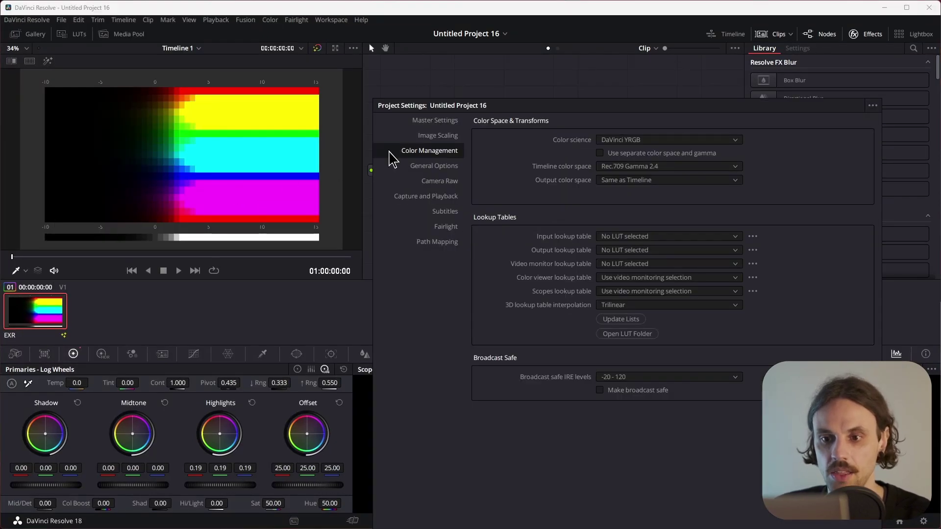
{"action": "left_click_drag", "start_coordinate": [403, 131], "coordinate": [387, 78]}
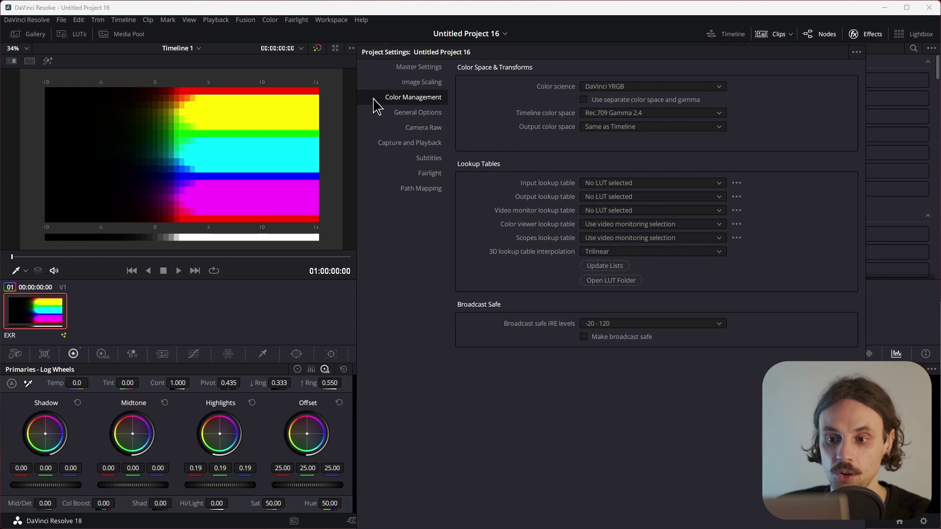
{"action": "left_click", "coordinate": [637, 281]}
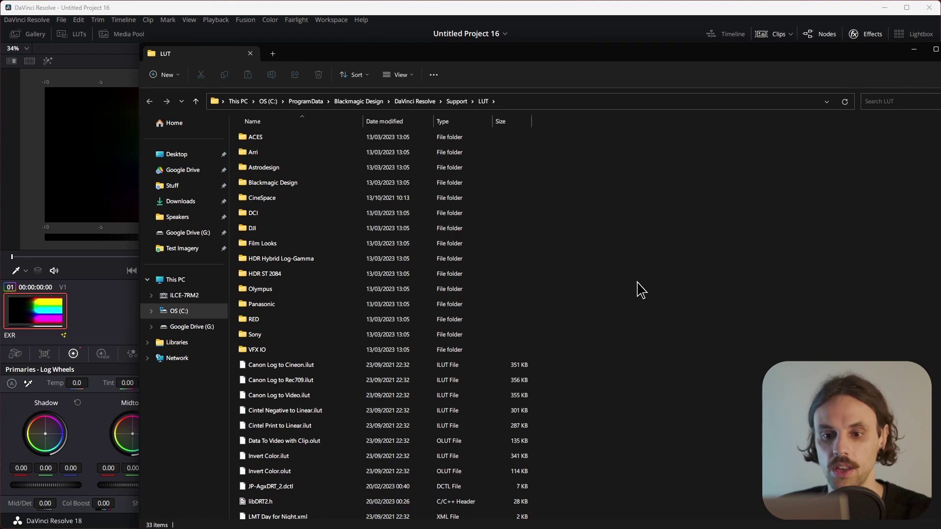
Step: Create a new folder named AgX inside Resolve's LUT folder
{"action": "right_click", "coordinate": [617, 231]}
{"action": "mouse_move", "coordinate": [691, 298]}
{"action": "left_click", "coordinate": [748, 299]}
{"action": "type", "text": "AgX"}
{"action": "key", "text": "Return"}
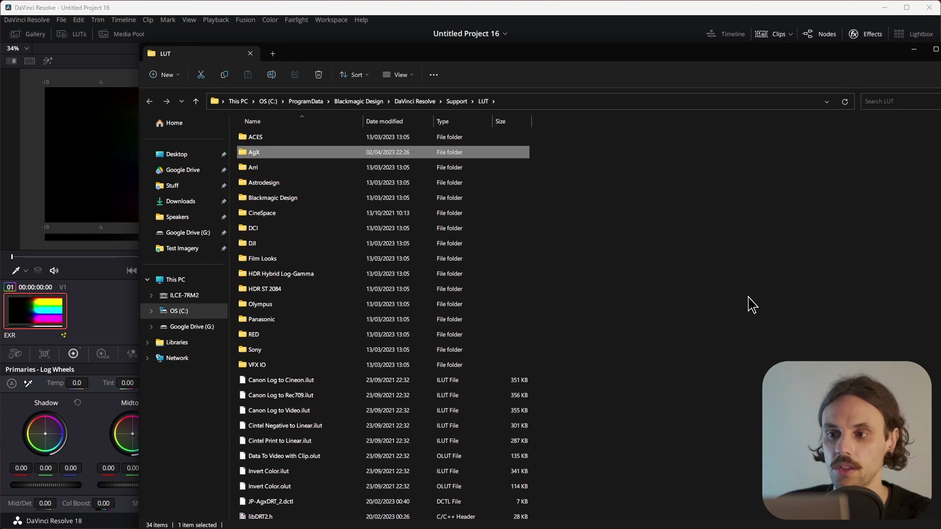
{"action": "key", "text": "alt+Tab"}
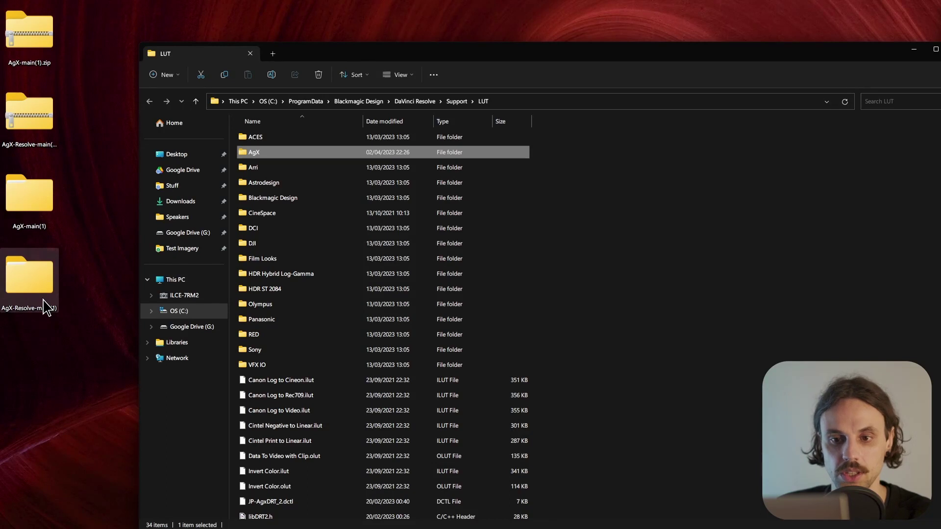
Step: Copy the three AgX-Resolve-main files into the AgX folder, close the windows, and return to Resolve
{"action": "double_click", "coordinate": [45, 306]}
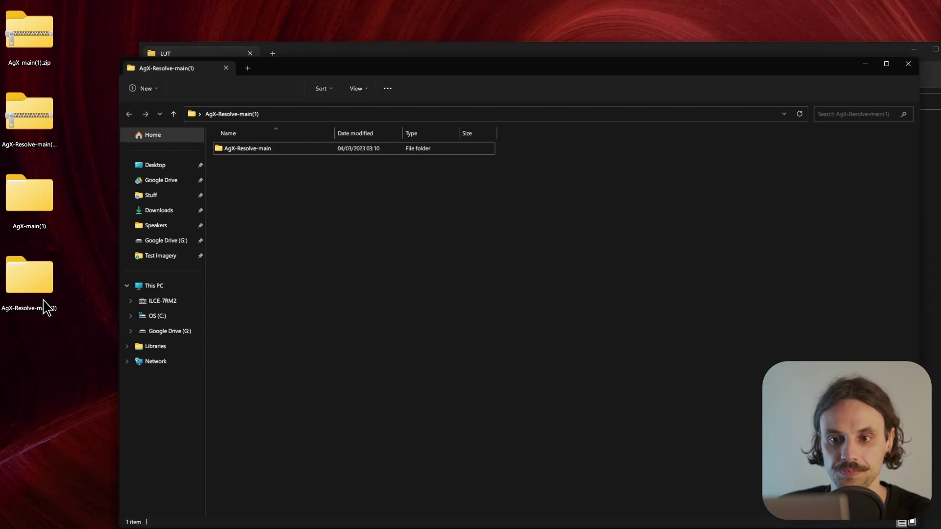
{"action": "left_click_drag", "start_coordinate": [317, 61], "coordinate": [672, 60]}
{"action": "double_click", "coordinate": [647, 143]}
{"action": "left_click_drag", "start_coordinate": [634, 213], "coordinate": [373, 158]}
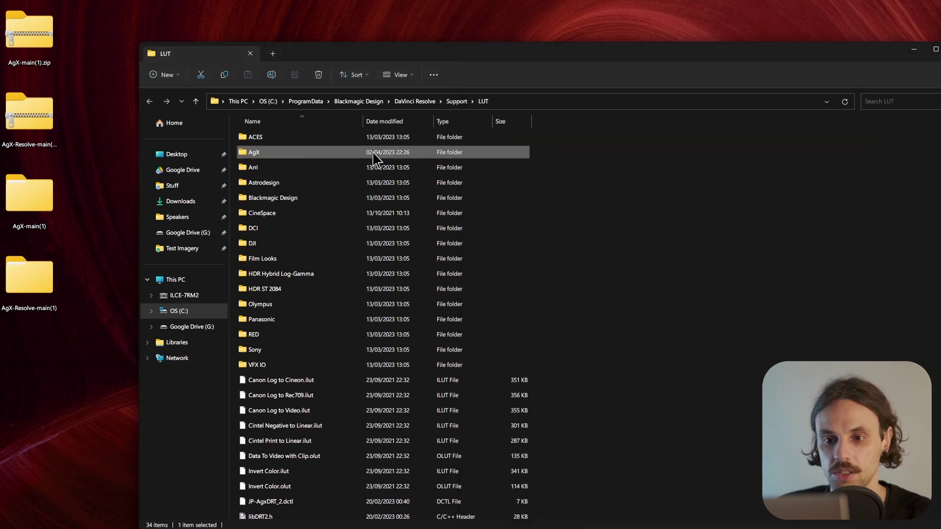
{"action": "double_click", "coordinate": [267, 154]}
{"action": "left_click_drag", "start_coordinate": [389, 294], "coordinate": [252, 130]}
{"action": "key", "text": "ctrl+w"}
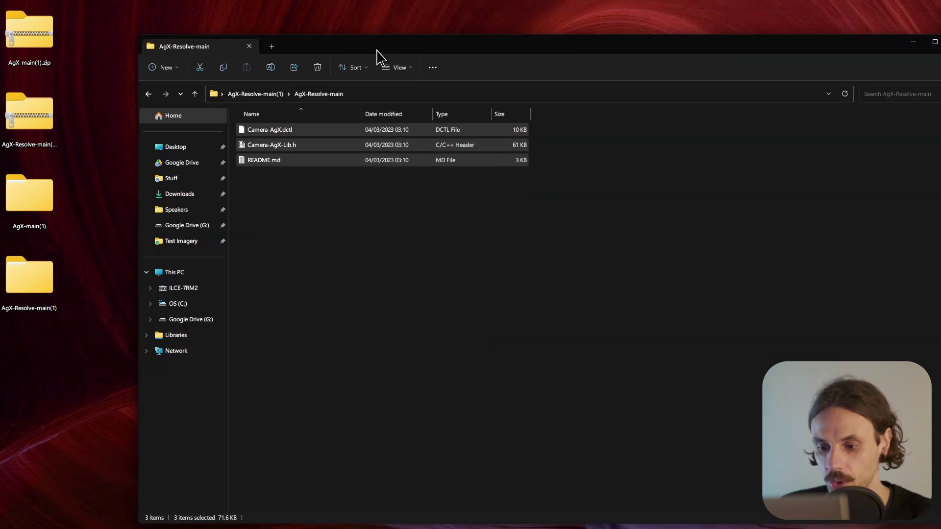
{"action": "key", "text": "ctrl+w"}
{"action": "key", "text": "alt+Tab"}
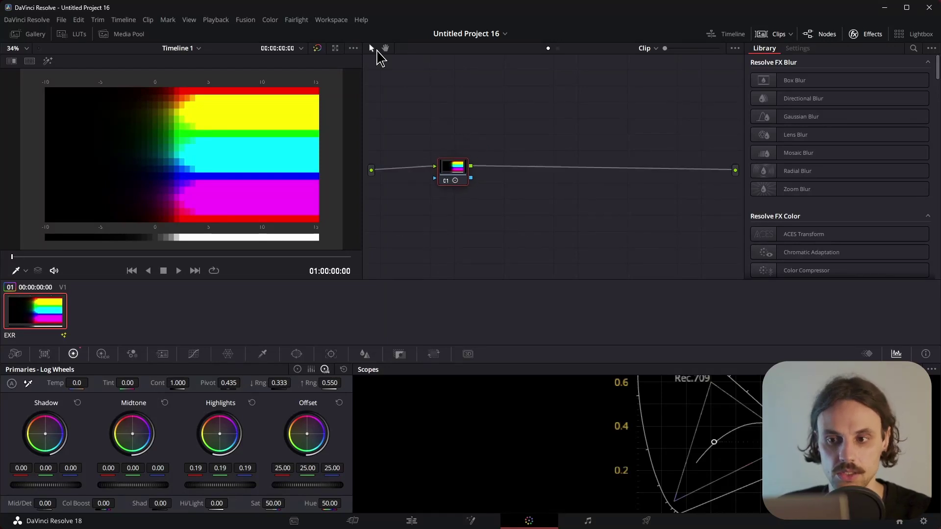
Step: Save the project, add node 02 with Alt+S, and apply Color Space Transform to it
{"action": "left_click_drag", "start_coordinate": [451, 178], "coordinate": [415, 159]}
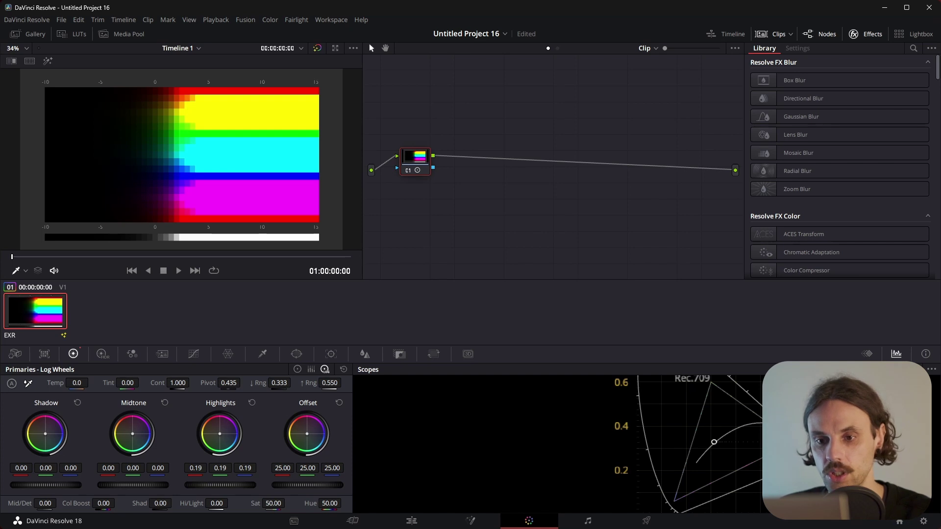
{"action": "key", "text": "ctrl+s"}
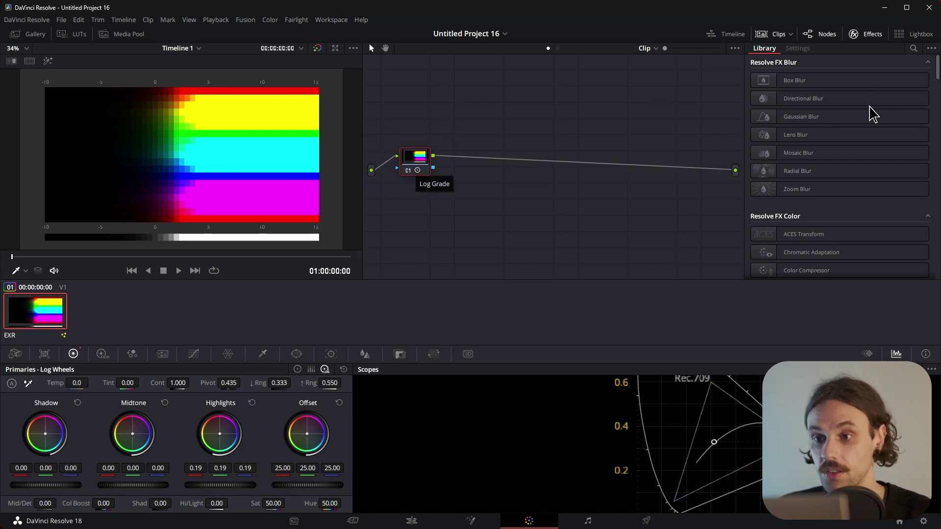
{"action": "key", "text": "ctrl+z"}
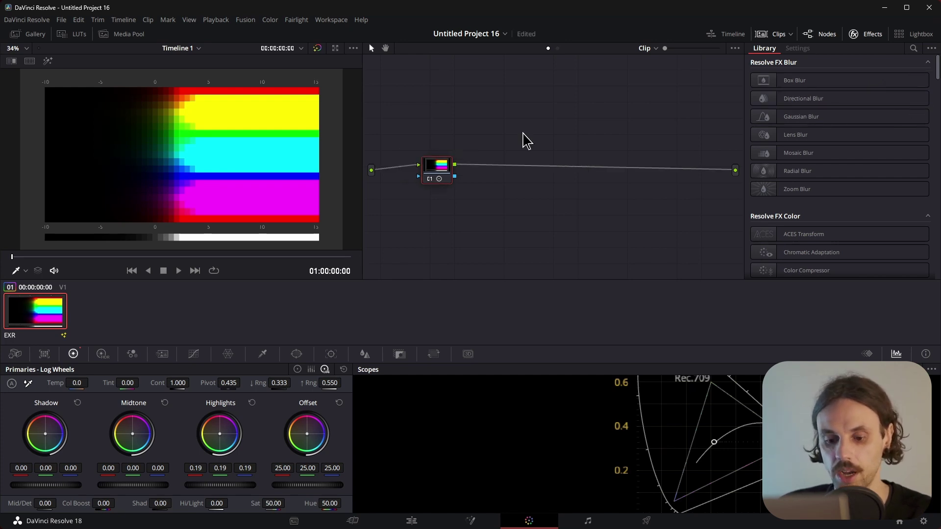
{"action": "key", "text": "alt+s"}
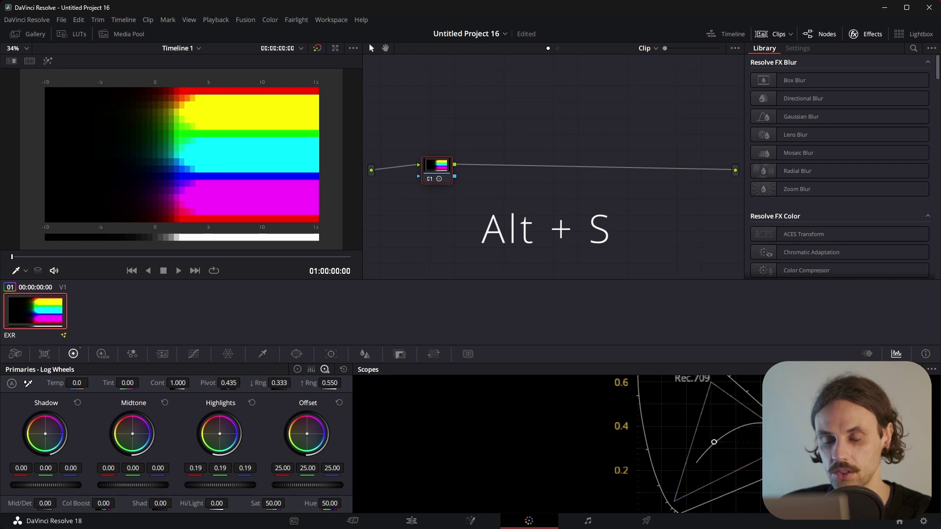
{"action": "scroll", "coordinate": [840, 148], "scroll_direction": "down", "scroll_amount": 5}
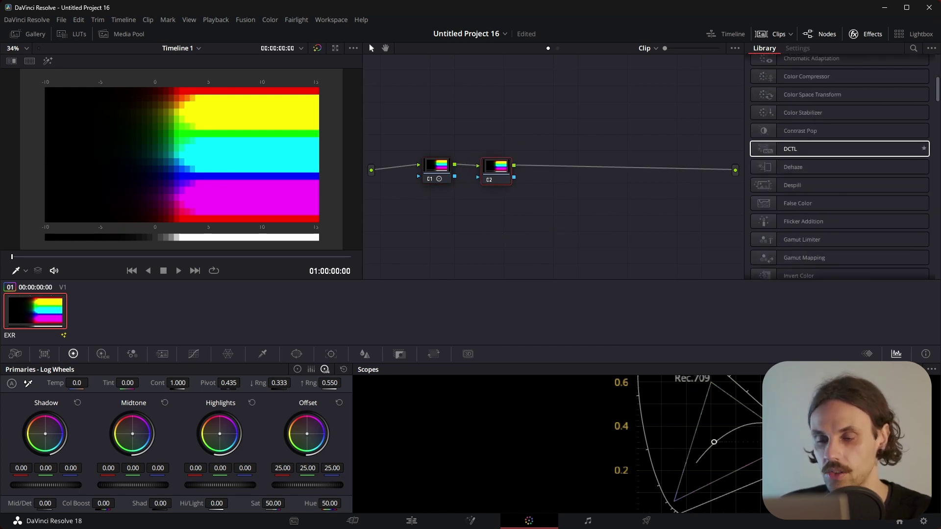
{"action": "scroll", "coordinate": [840, 147], "scroll_direction": "up", "scroll_amount": 1}
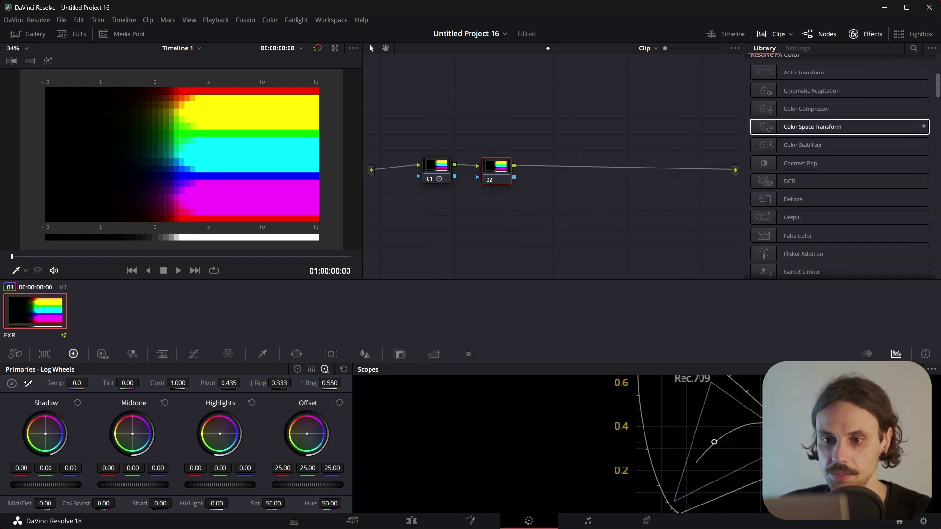
{"action": "left_click_drag", "start_coordinate": [840, 127], "coordinate": [496, 169]}
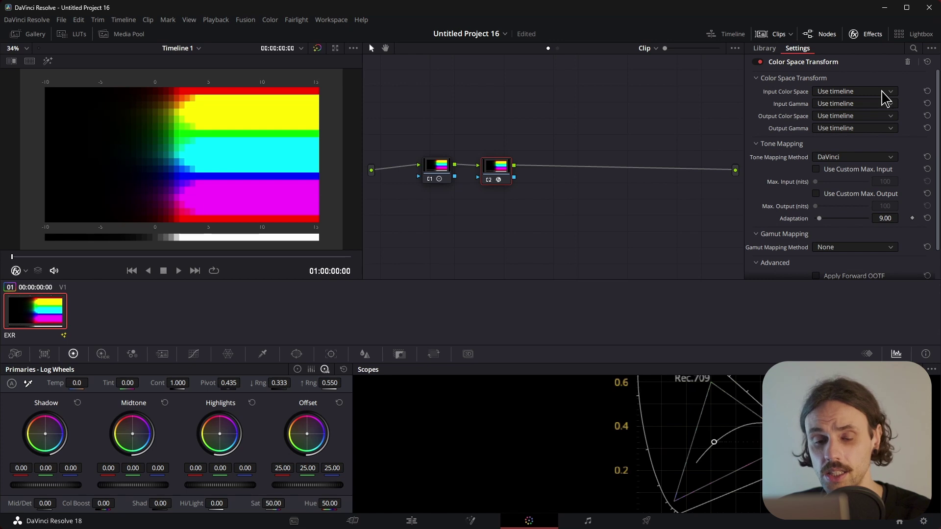
Step: Set the CST input to Rec.709 color space with Linear gamma
{"action": "left_click", "coordinate": [886, 93]}
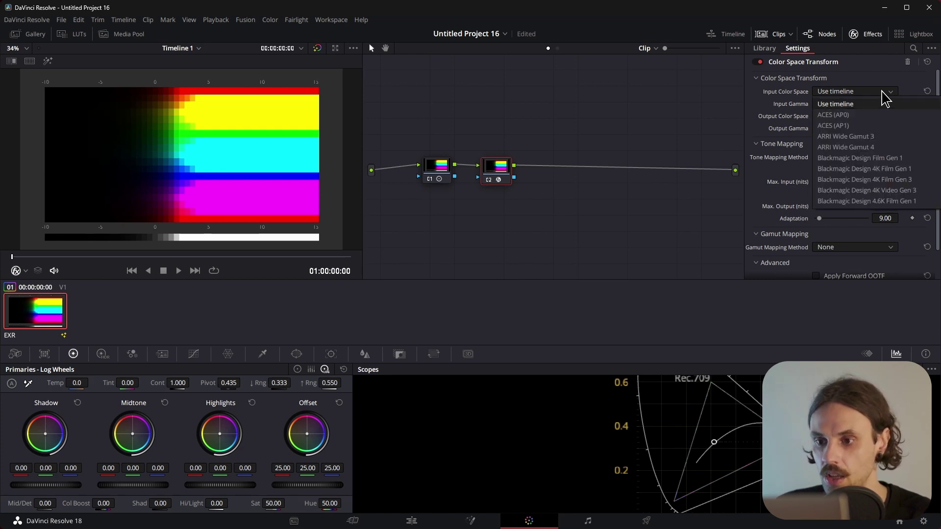
{"action": "scroll", "coordinate": [886, 101], "scroll_direction": "down", "scroll_amount": 3}
{"action": "scroll", "coordinate": [881, 98], "scroll_direction": "down", "scroll_amount": 3}
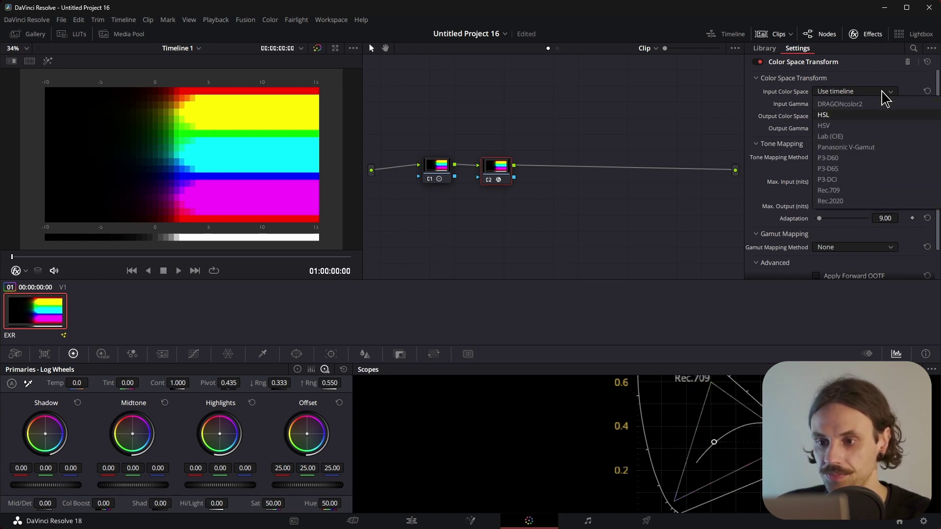
{"action": "left_click", "coordinate": [887, 160]}
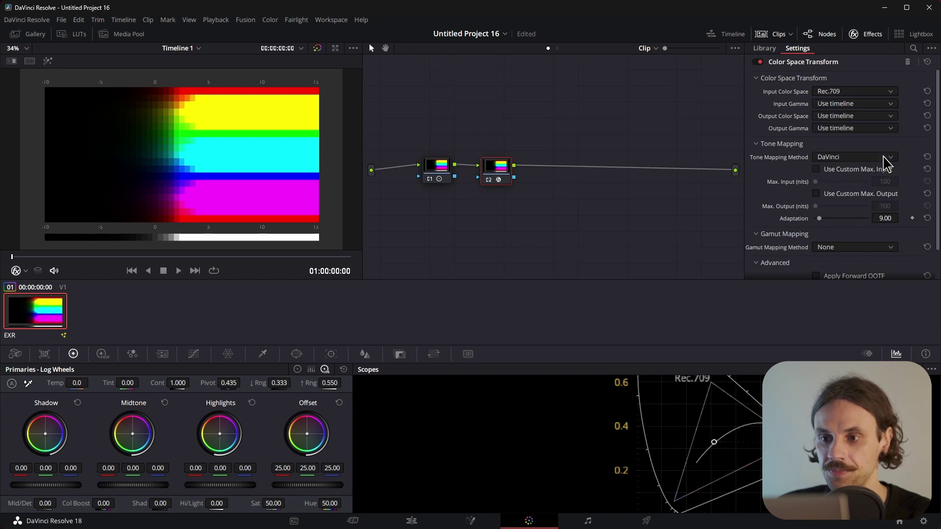
{"action": "left_click", "coordinate": [895, 106]}
{"action": "scroll", "coordinate": [897, 110], "scroll_direction": "down", "scroll_amount": 4}
{"action": "scroll", "coordinate": [897, 111], "scroll_direction": "down", "scroll_amount": 3}
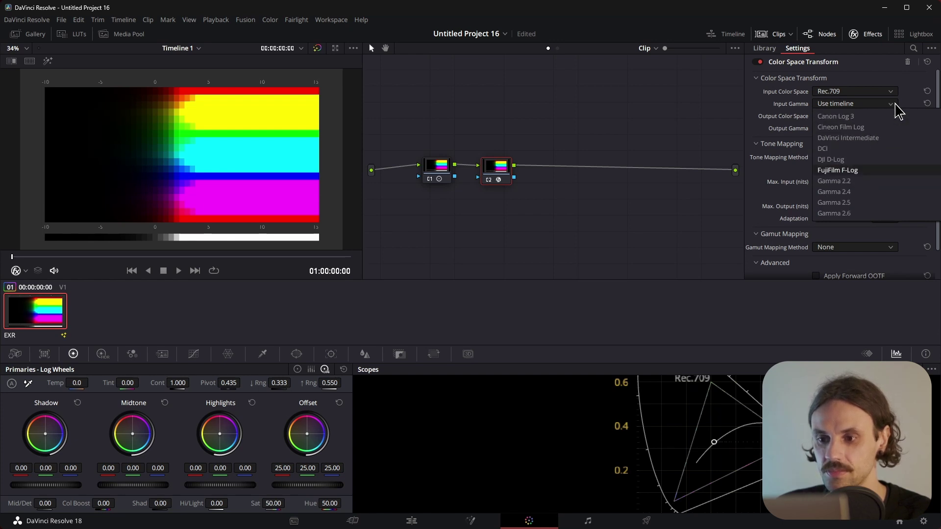
{"action": "scroll", "coordinate": [896, 110], "scroll_direction": "down", "scroll_amount": 3}
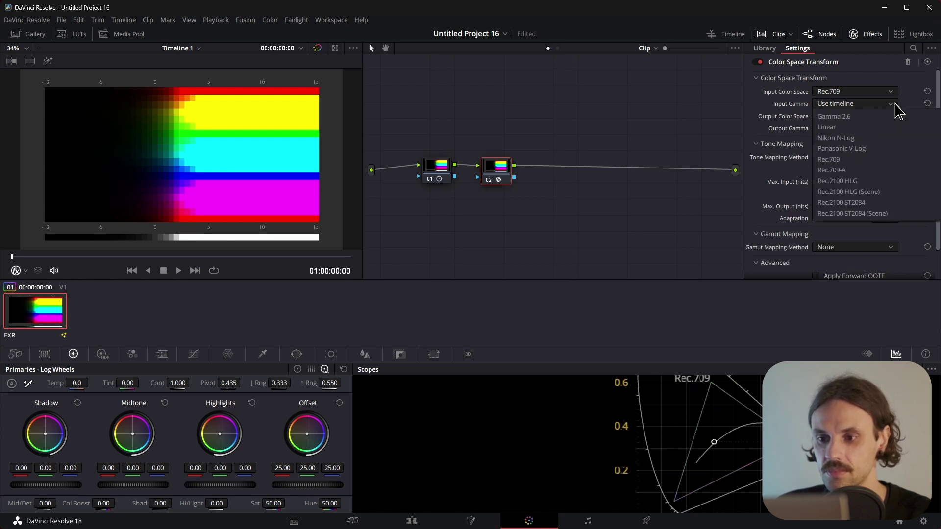
{"action": "left_click", "coordinate": [910, 129]}
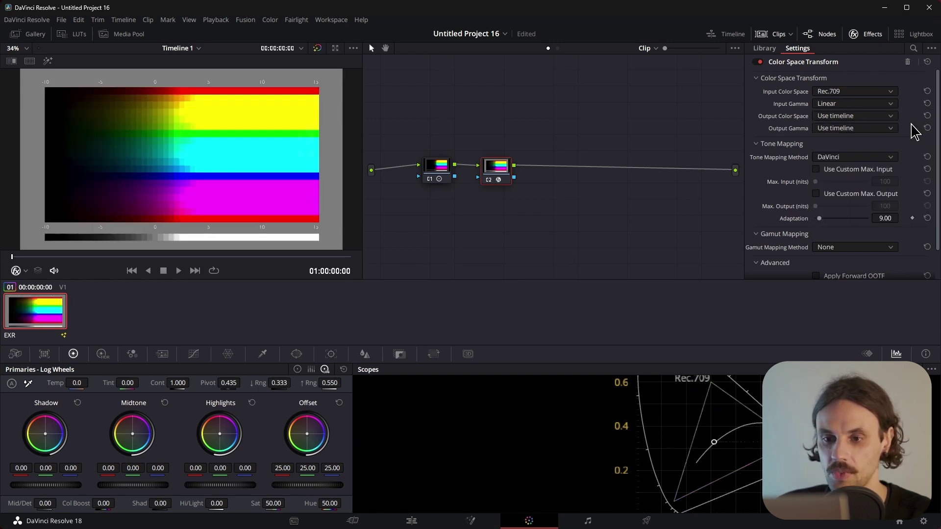
Step: Set the CST output to ARRI Wide Gamut 3 / ARRI LogC3 with tone mapping None
{"action": "left_click", "coordinate": [859, 117]}
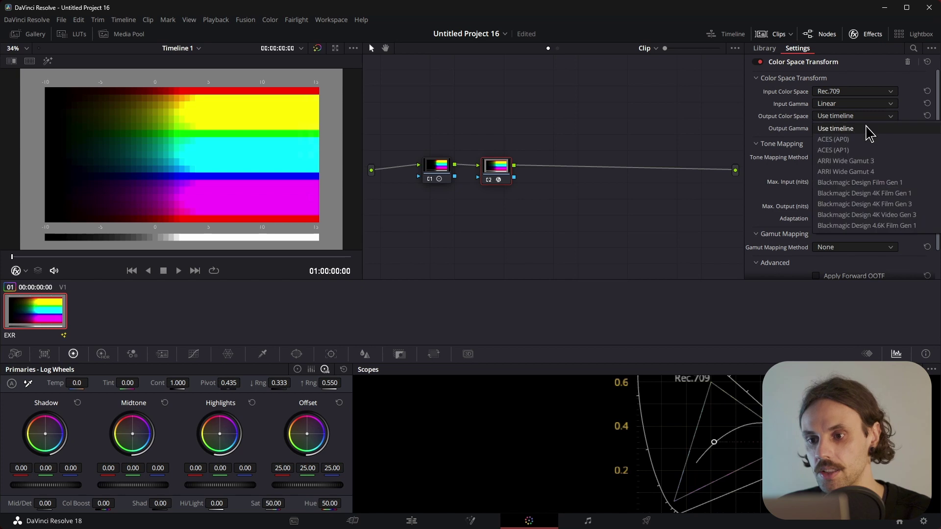
{"action": "left_click", "coordinate": [879, 162]}
{"action": "left_click", "coordinate": [862, 128]}
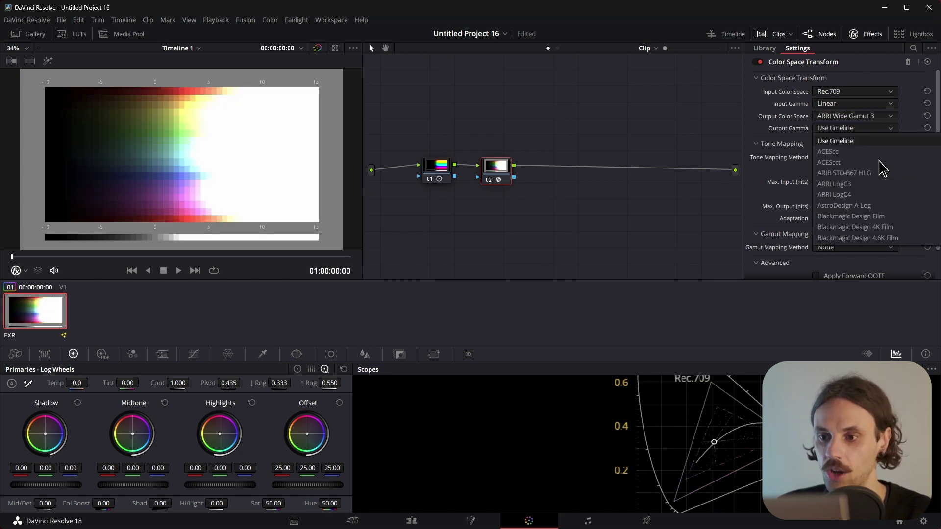
{"action": "left_click", "coordinate": [855, 185]}
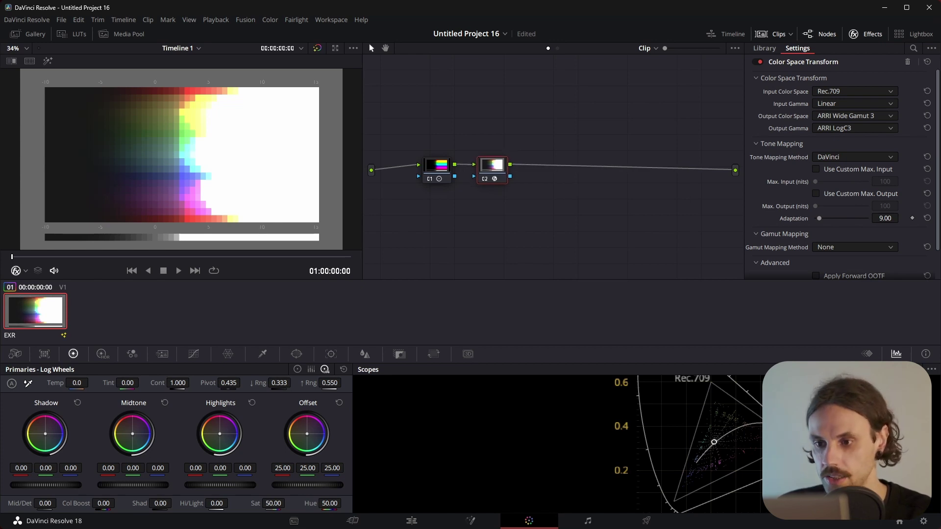
{"action": "left_click", "coordinate": [853, 157]}
{"action": "left_click", "coordinate": [839, 171]}
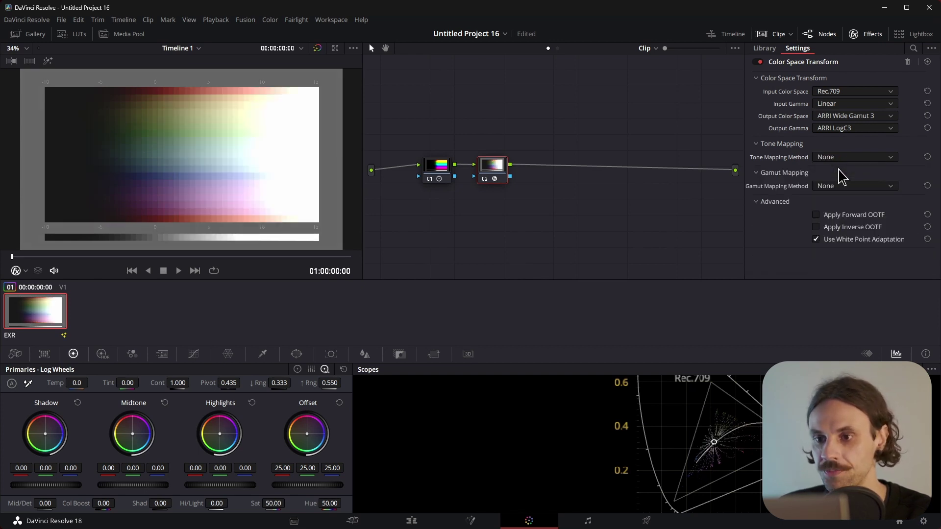
{"action": "left_click_drag", "start_coordinate": [499, 181], "coordinate": [501, 177]}
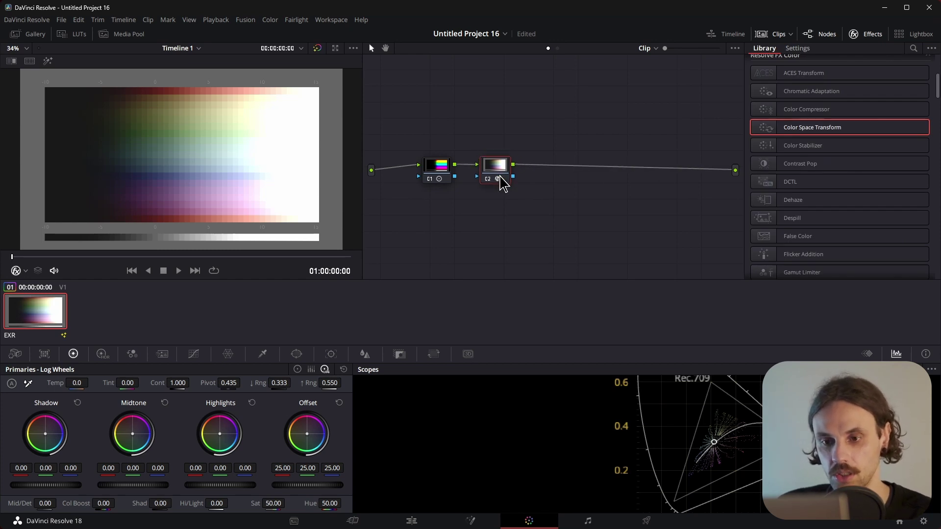
Step: Add serial node C3 after C2 and load the Camera-AgX DCTL on it, declining the Studio upgrade
{"action": "key", "text": "alt+s"}
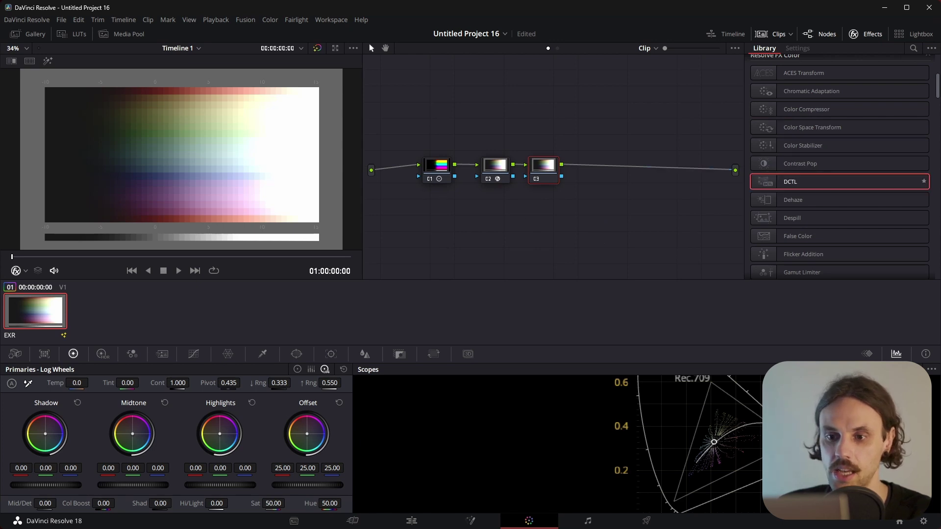
{"action": "left_click_drag", "start_coordinate": [784, 181], "coordinate": [542, 166]}
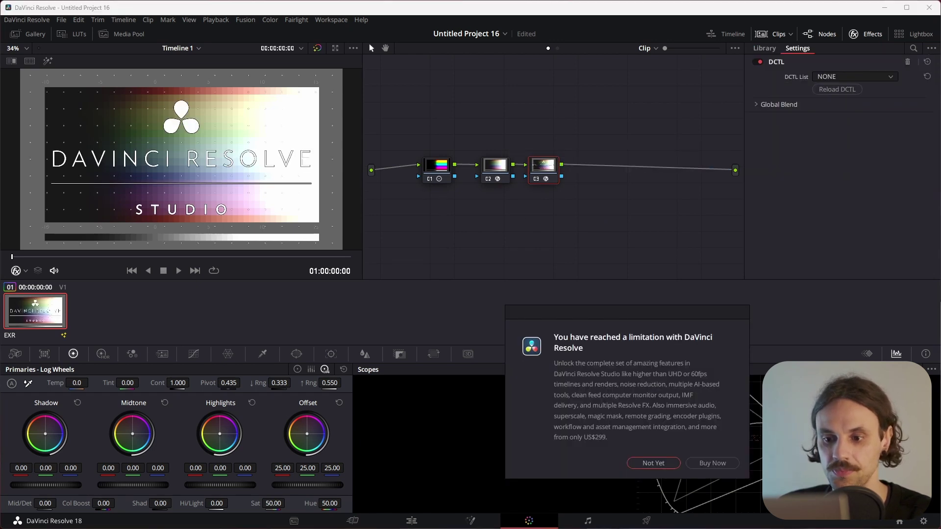
{"action": "left_click_drag", "start_coordinate": [554, 315], "coordinate": [442, 250]}
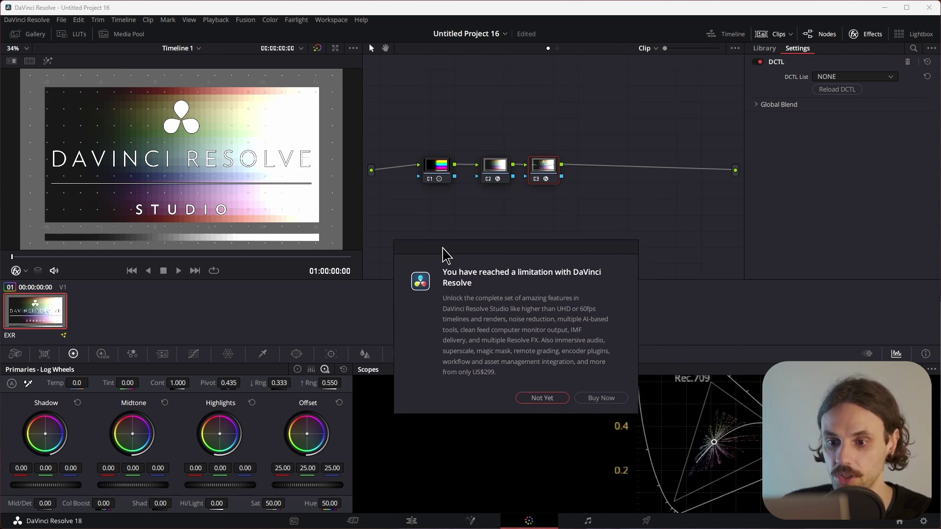
{"action": "left_click", "coordinate": [554, 398]}
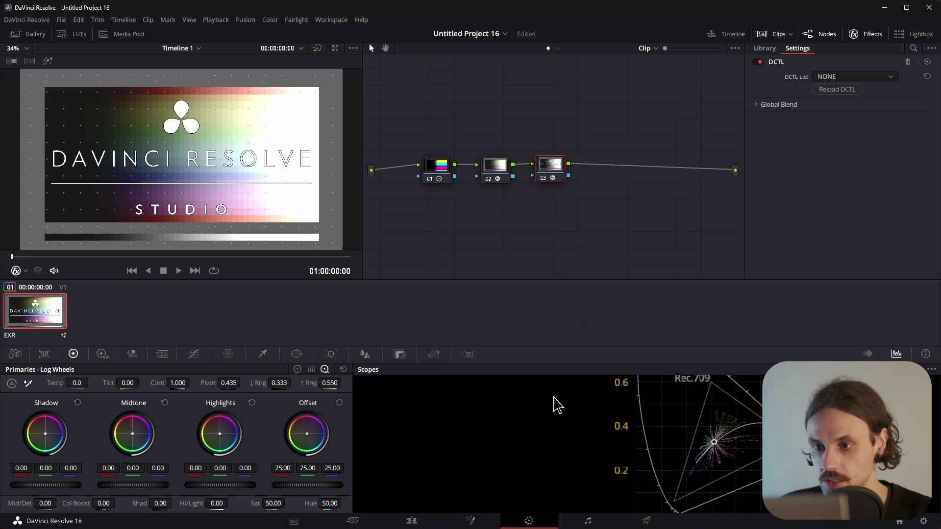
{"action": "left_click", "coordinate": [889, 77]}
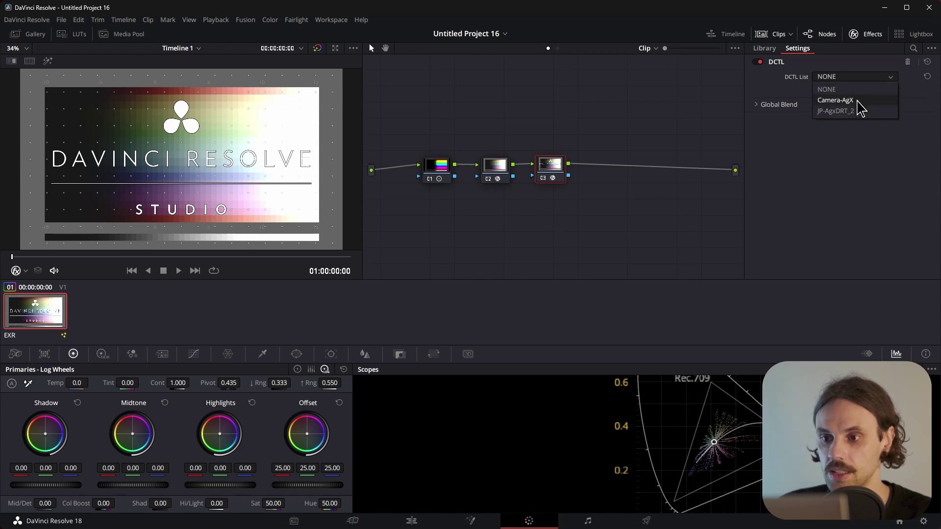
{"action": "left_click", "coordinate": [835, 100]}
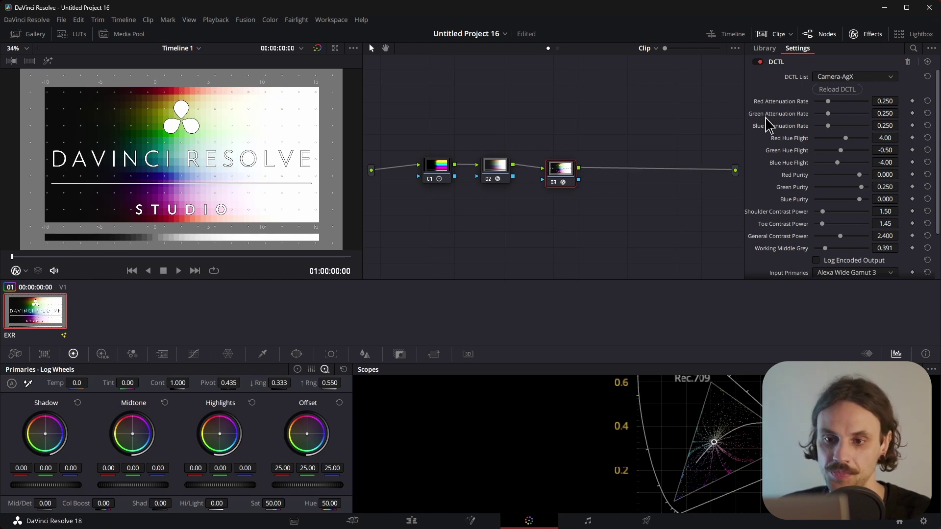
Step: Shift nodes 01, 02 and 03 left to tidy the node layout
{"action": "left_click_drag", "start_coordinate": [449, 185], "coordinate": [415, 190]}
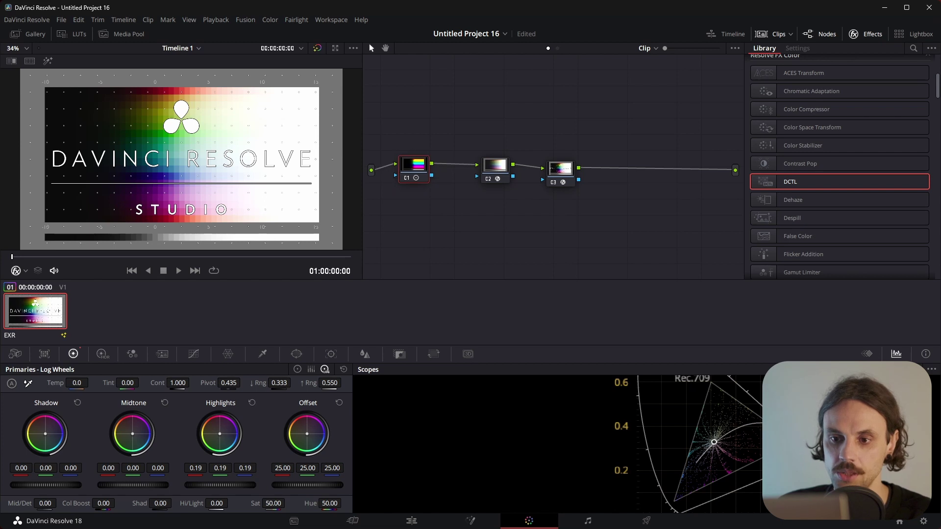
{"action": "left_click", "coordinate": [495, 165]}
{"action": "left_click_drag", "start_coordinate": [494, 165], "coordinate": [475, 165]}
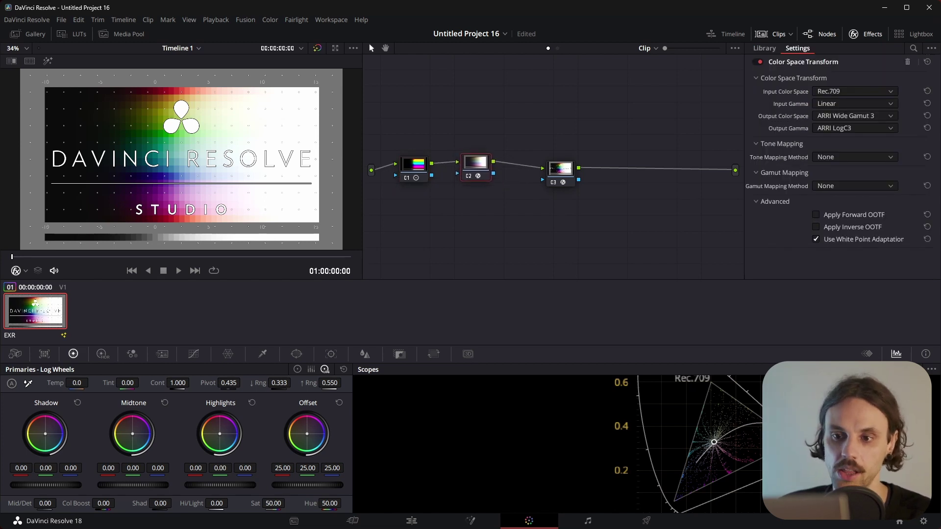
{"action": "mouse_move", "coordinate": [560, 166]}
{"action": "left_mouse_down"}
{"action": "mouse_move", "coordinate": [529, 160]}
{"action": "mouse_move", "coordinate": [561, 161]}
{"action": "mouse_move", "coordinate": [550, 159]}
{"action": "left_mouse_up"}
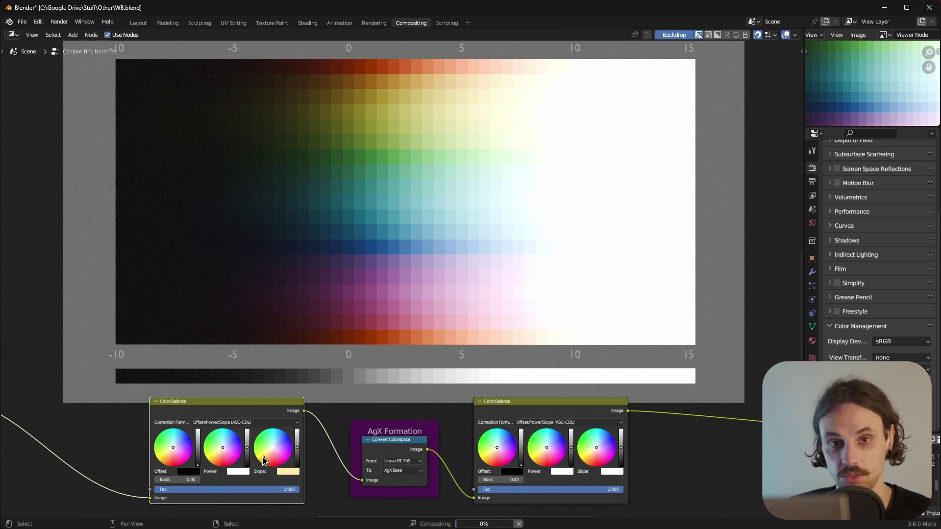
Step: Push the Slope wheel of the post-AgX Color Balance node toward orange to warm highlights
{"action": "left_click", "coordinate": [588, 460]}
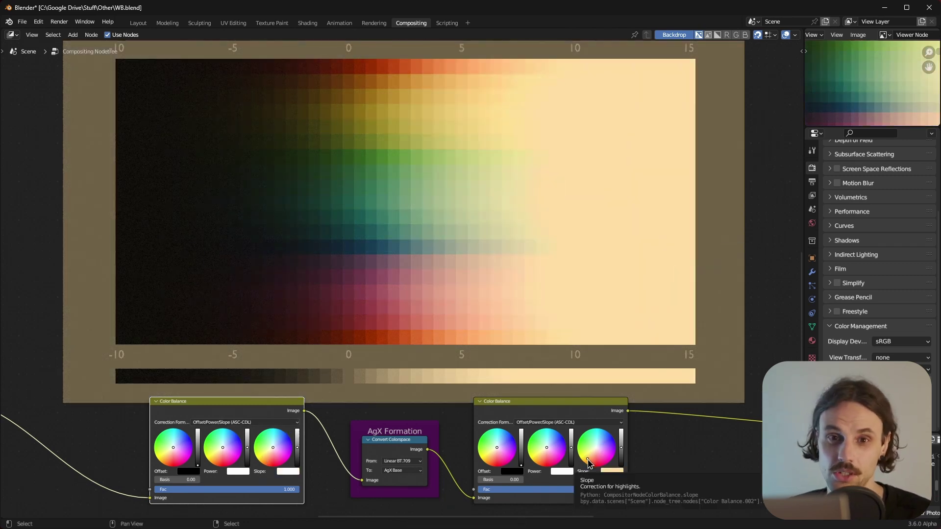
{"action": "key", "text": "ctrl"}
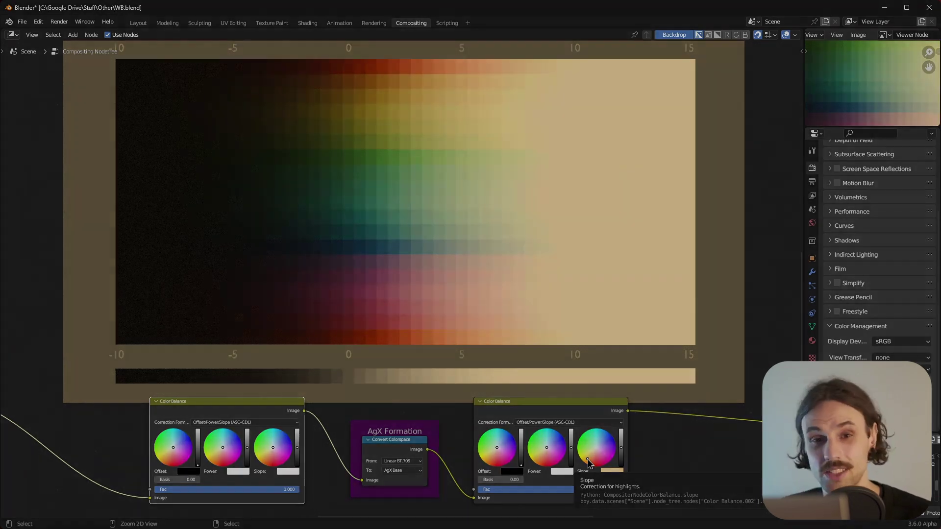